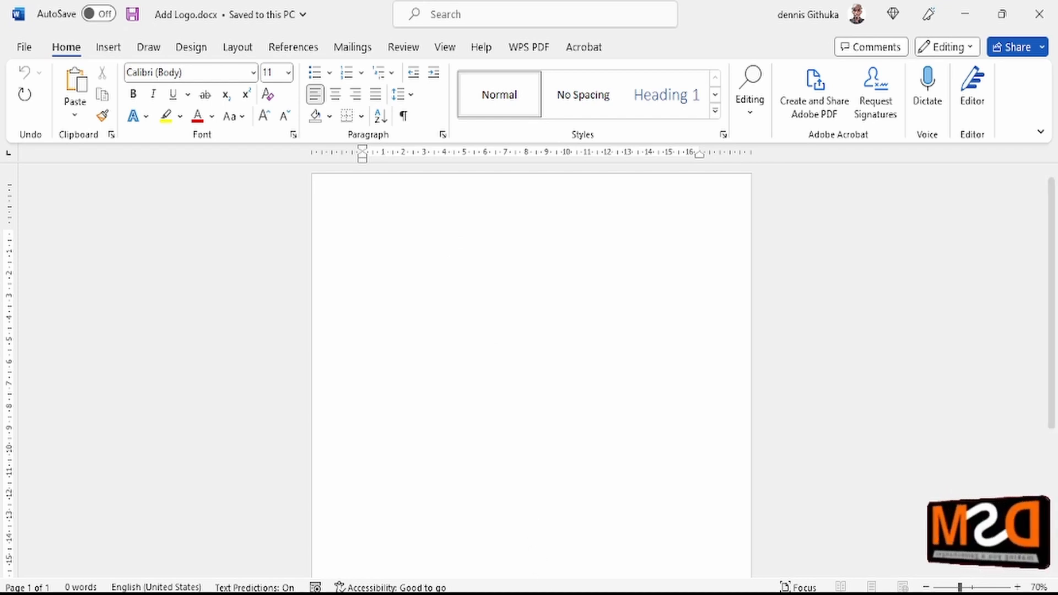
- Insert Logo 2 crop.png from the Logo folder straight onto the blank page of Add Logo.docx
{"action": "left_click", "coordinate": [553, 594]}
{"action": "left_click", "coordinate": [606, 568]}
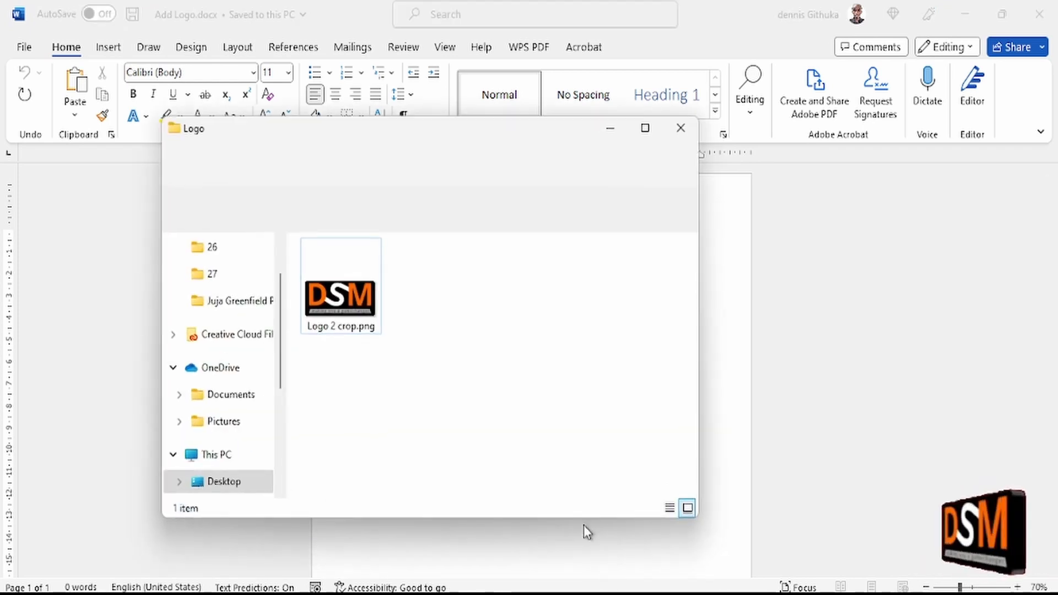
{"action": "left_click", "coordinate": [353, 309]}
{"action": "left_click_drag", "start_coordinate": [353, 309], "coordinate": [710, 338]}
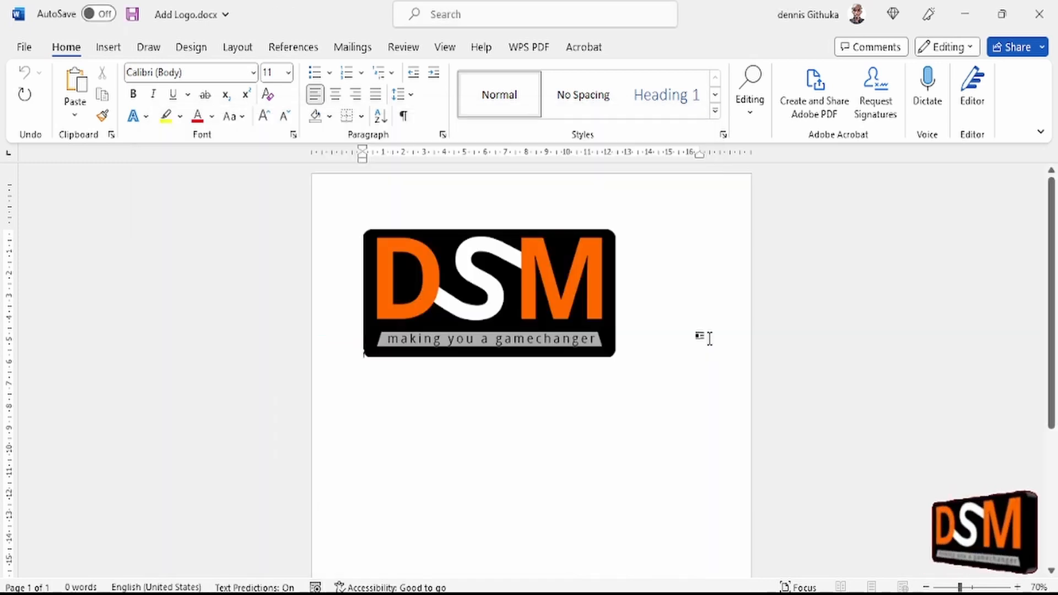
- Try to move the inserted logo freely on the page, and delete it from the document
{"action": "left_click", "coordinate": [567, 338]}
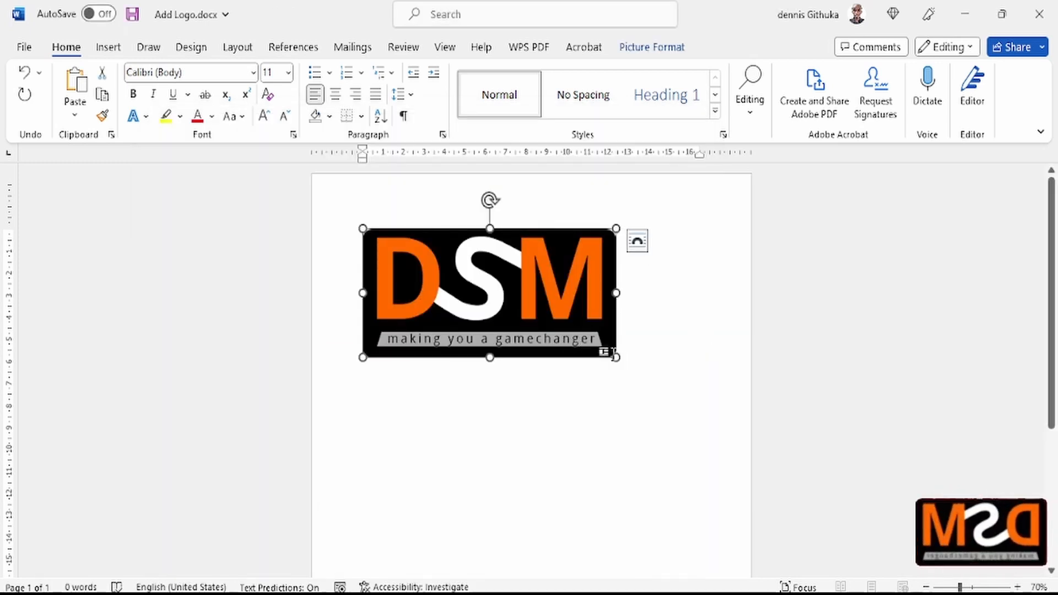
{"action": "left_click_drag", "start_coordinate": [576, 236], "coordinate": [646, 313]}
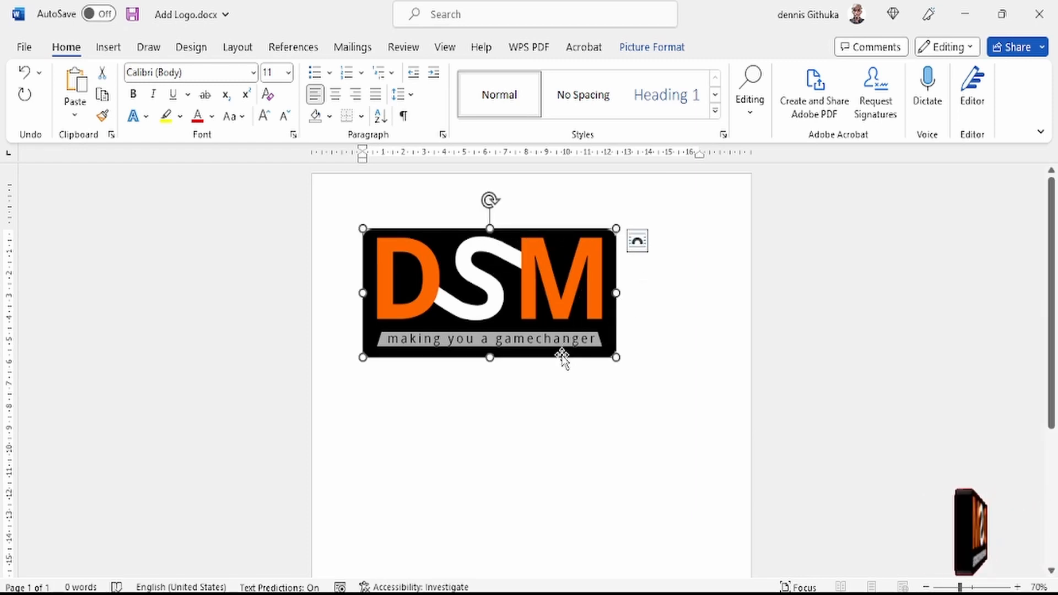
{"action": "left_click_drag", "start_coordinate": [562, 355], "coordinate": [600, 401]}
{"action": "mouse_move", "coordinate": [576, 361]}
{"action": "left_mouse_down"}
{"action": "mouse_move", "coordinate": [692, 397]}
{"action": "mouse_move", "coordinate": [588, 368]}
{"action": "left_mouse_up"}
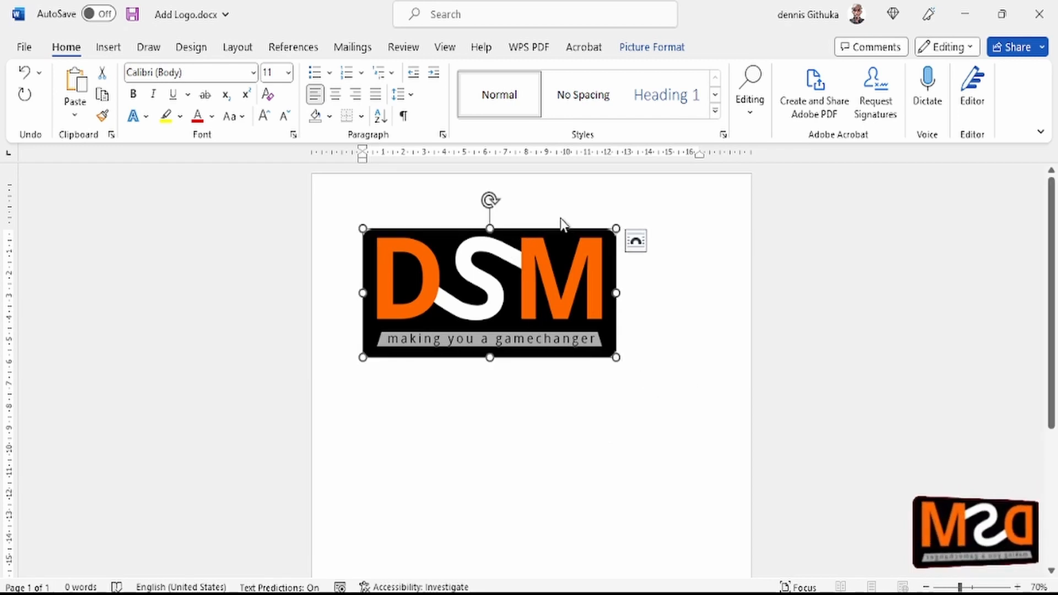
{"action": "double_click", "coordinate": [554, 203]}
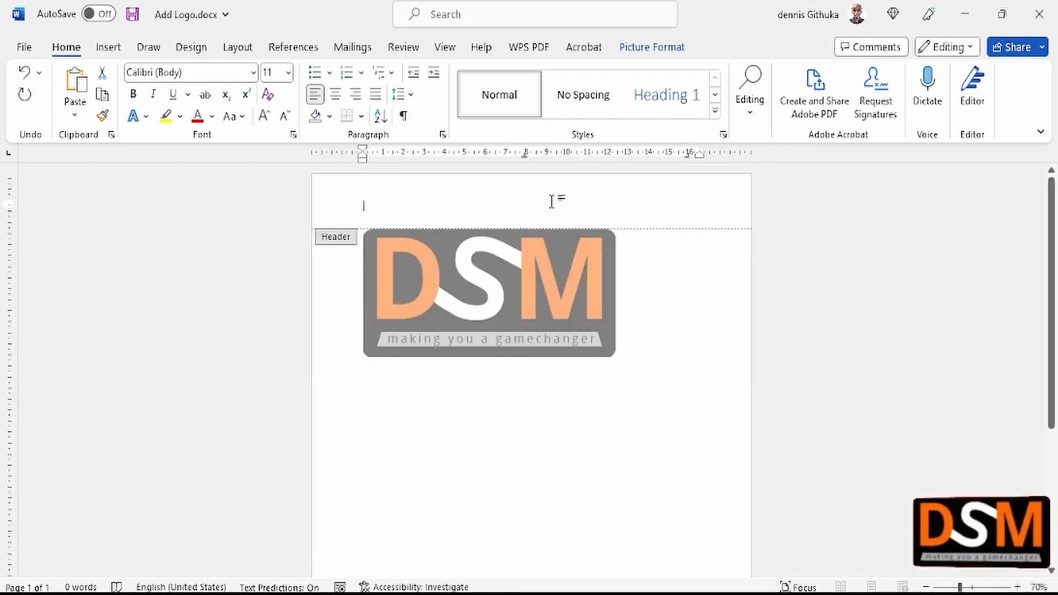
{"action": "double_click", "coordinate": [655, 369]}
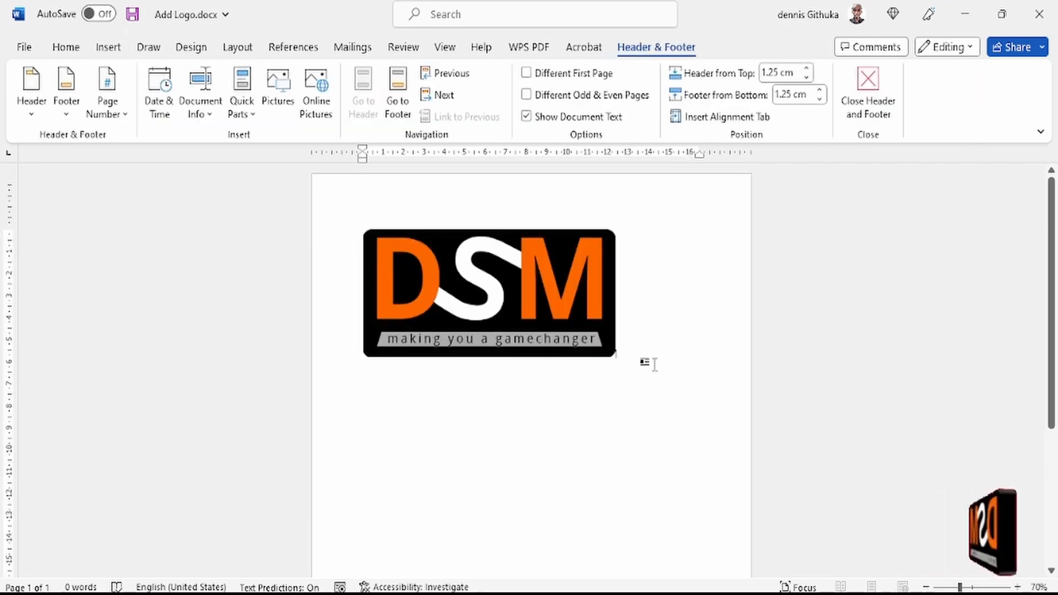
{"action": "left_click", "coordinate": [564, 327]}
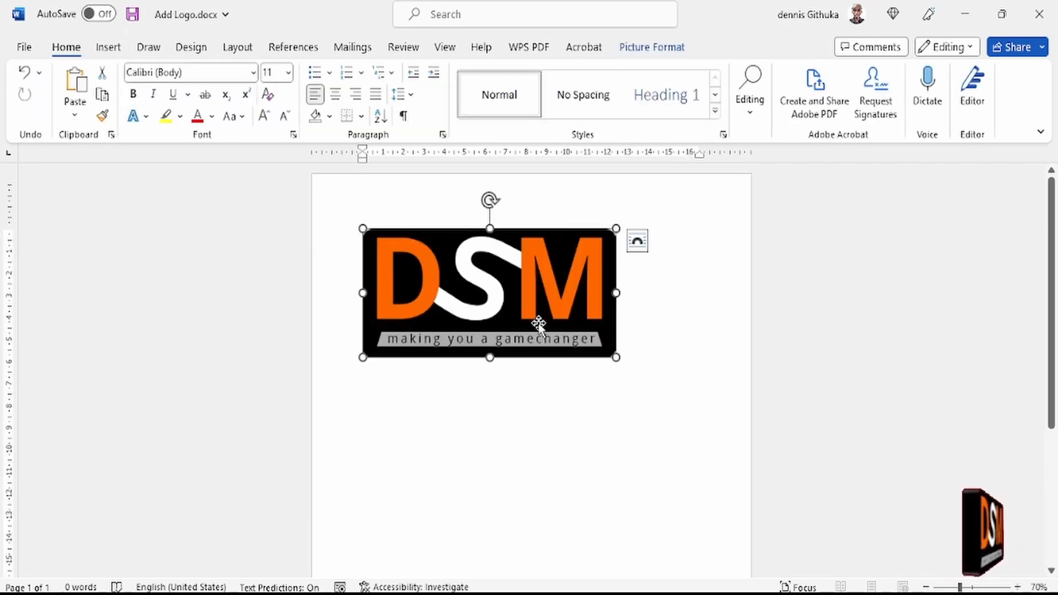
{"action": "key", "text": "Delete"}
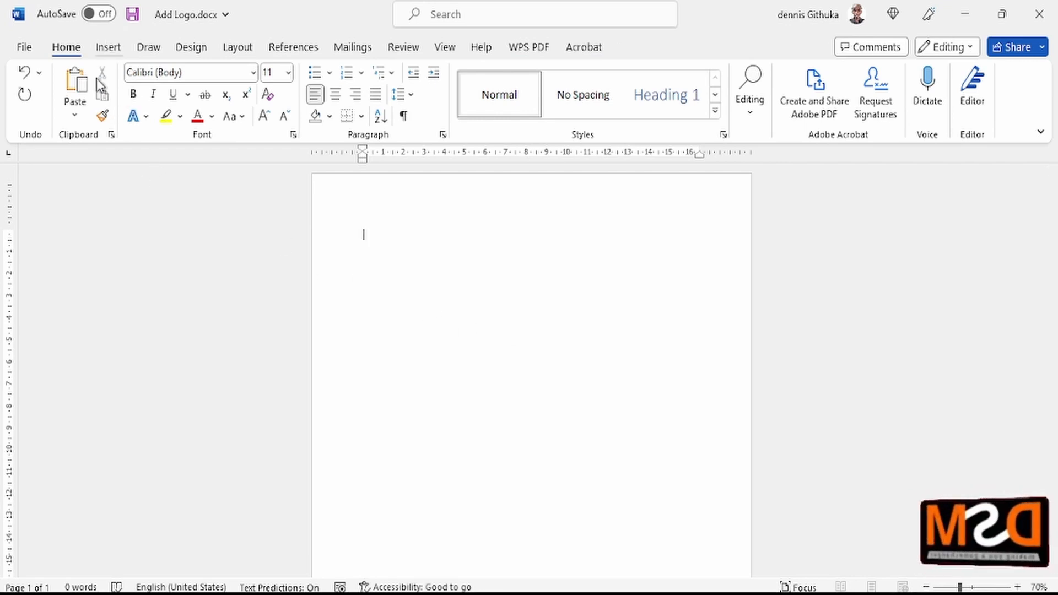
- Draw a text box about 4 cm high and 8.2 cm wide at the upper-left margin of the page
{"action": "left_click", "coordinate": [105, 51]}
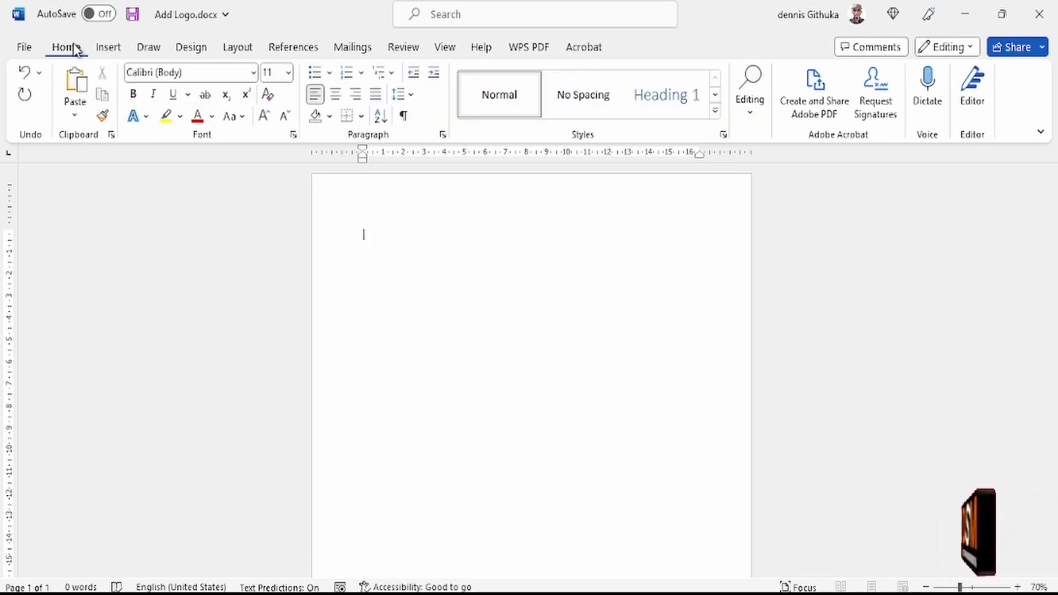
{"action": "left_click", "coordinate": [102, 50]}
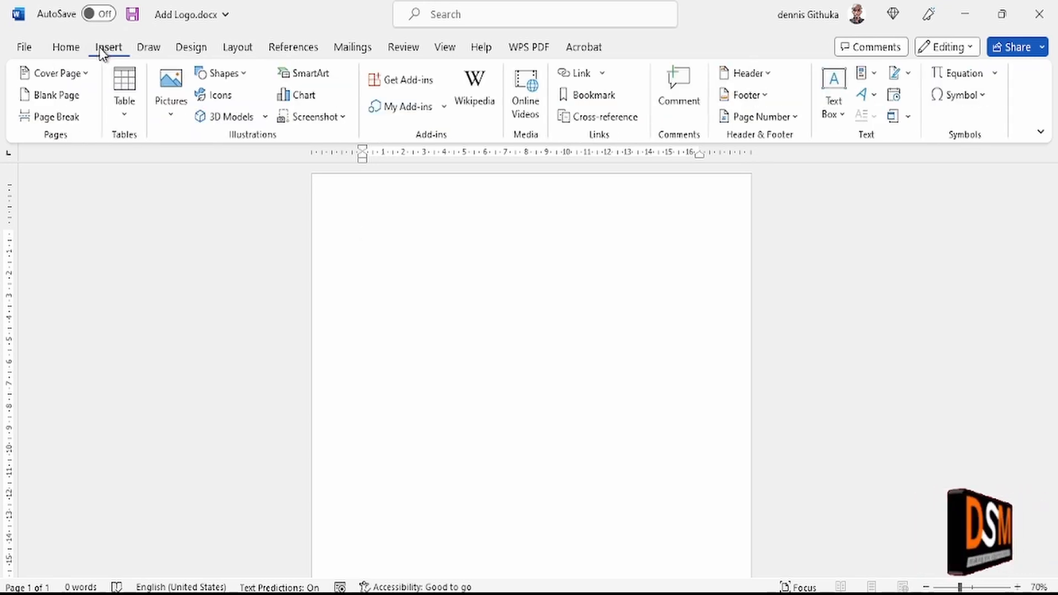
{"action": "left_click", "coordinate": [833, 117]}
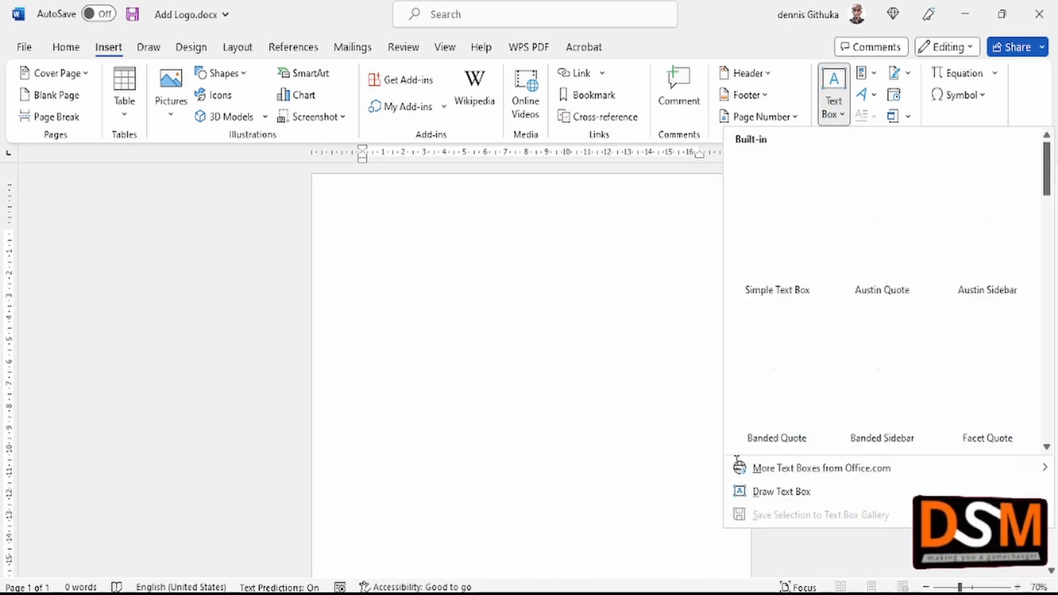
{"action": "left_click", "coordinate": [779, 492]}
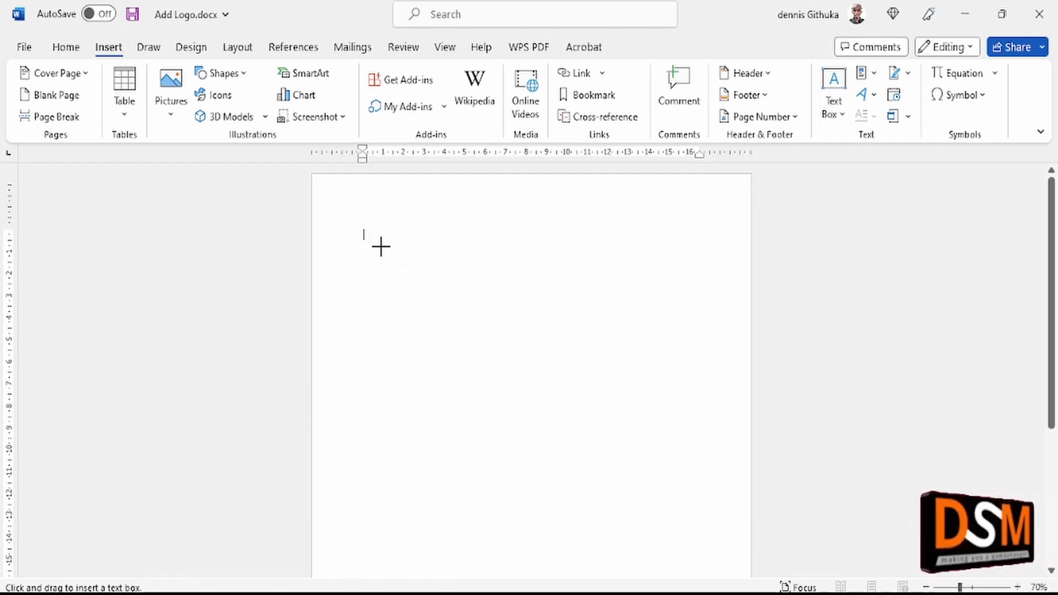
{"action": "left_click_drag", "start_coordinate": [408, 276], "coordinate": [531, 319]}
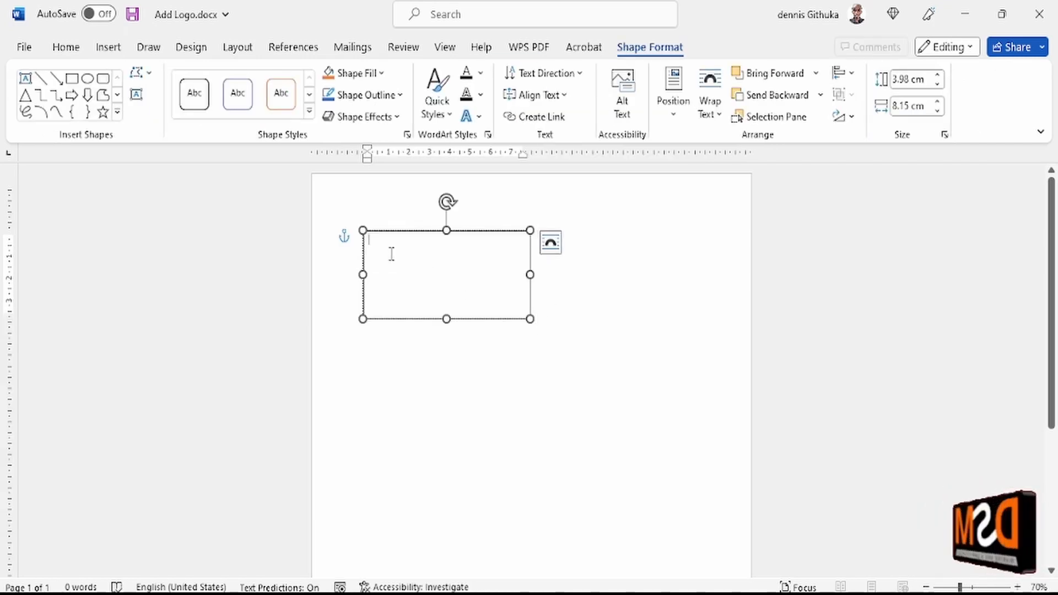
- Copy Logo 2 crop.png from the Logo folder and paste it into the text box
{"action": "mouse_move", "coordinate": [553, 594]}
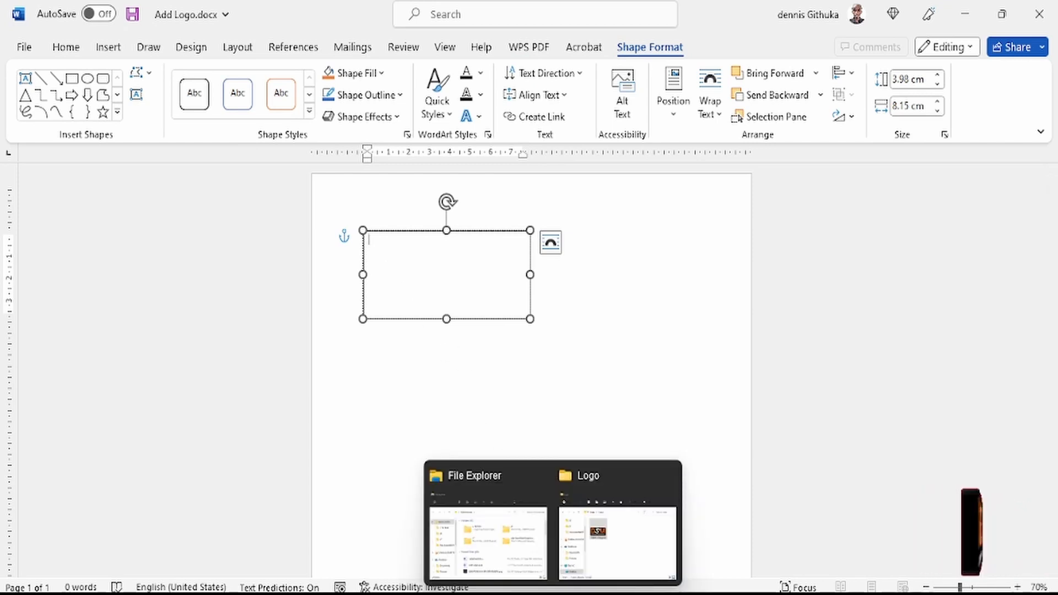
{"action": "left_click", "coordinate": [593, 506]}
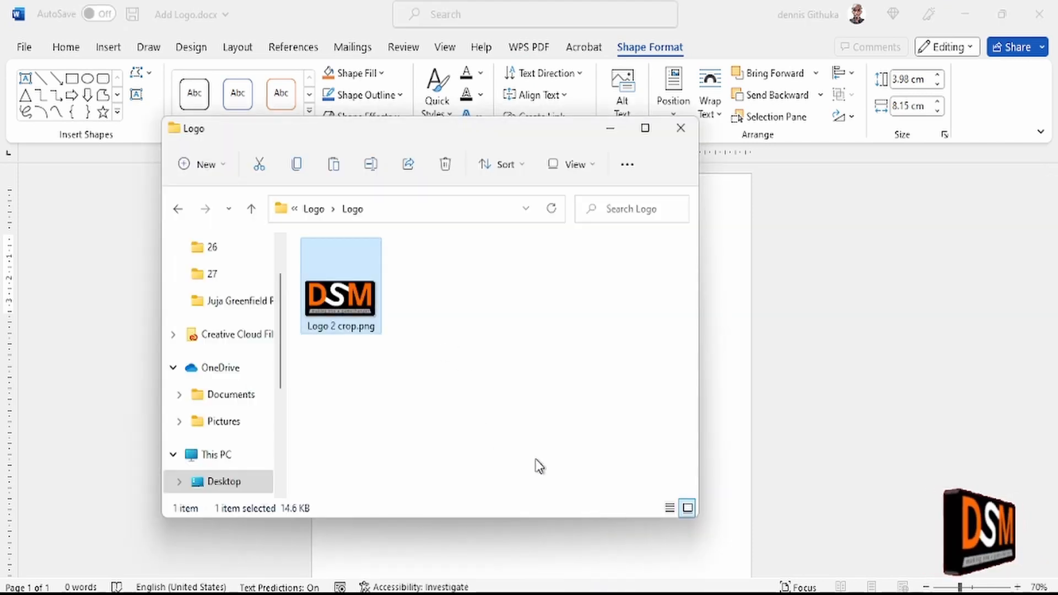
{"action": "left_click", "coordinate": [355, 302]}
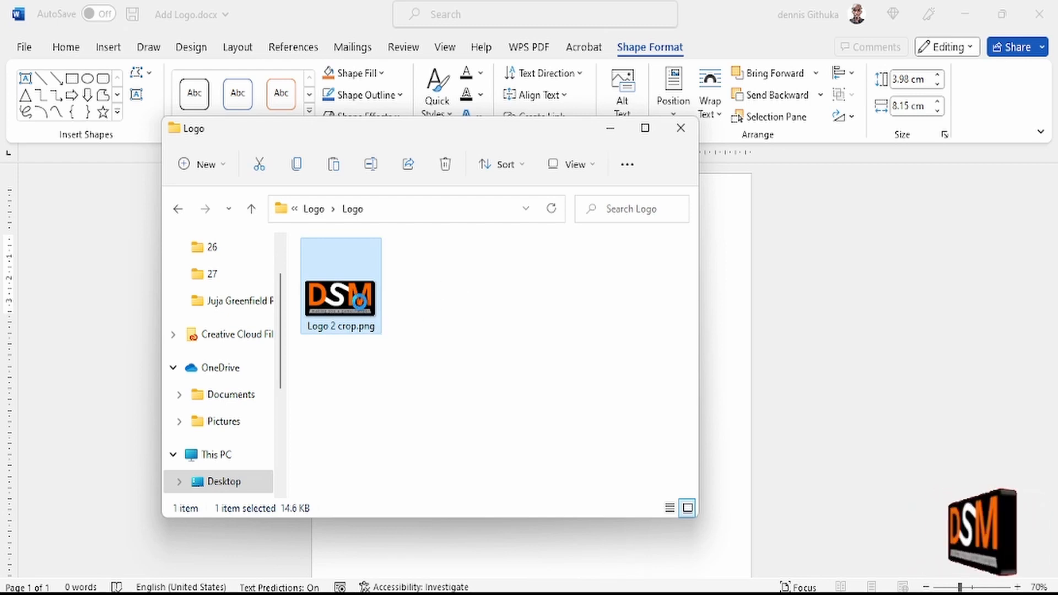
{"action": "right_click", "coordinate": [362, 308]}
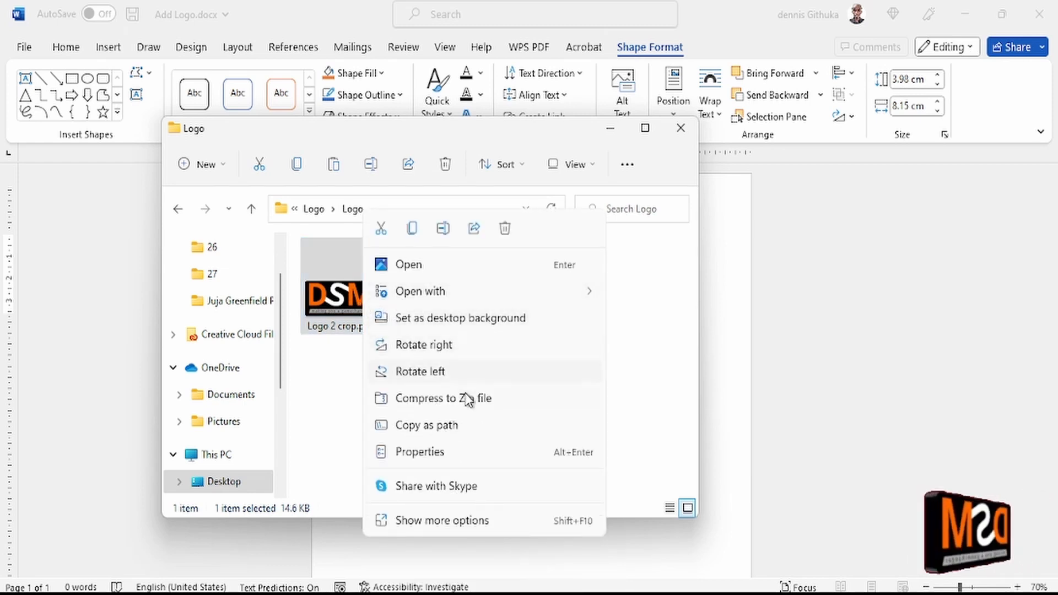
{"action": "left_click", "coordinate": [412, 229]}
{"action": "left_click", "coordinate": [369, 300]}
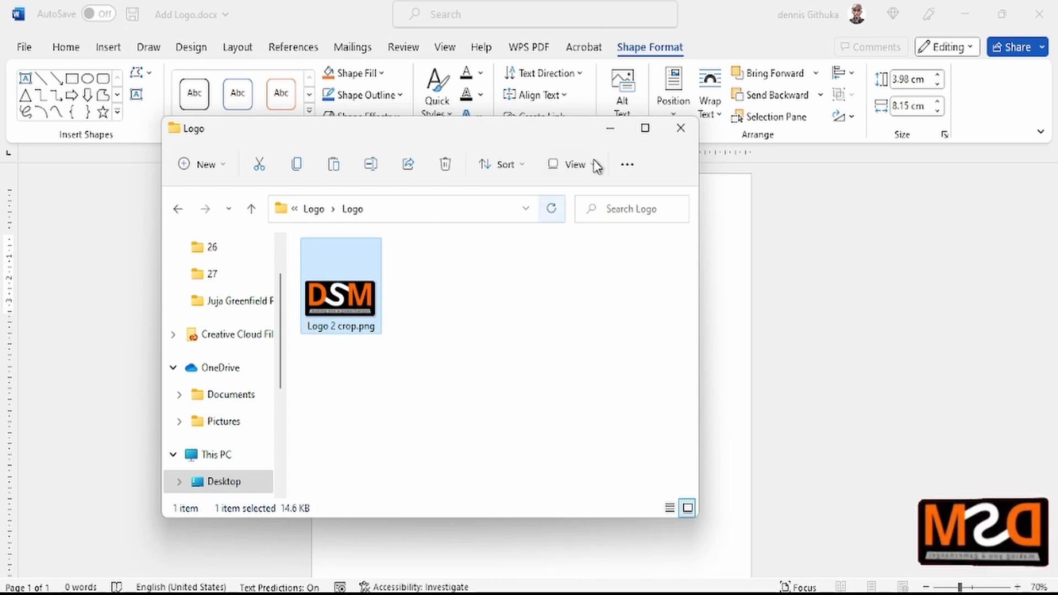
{"action": "left_click", "coordinate": [610, 129]}
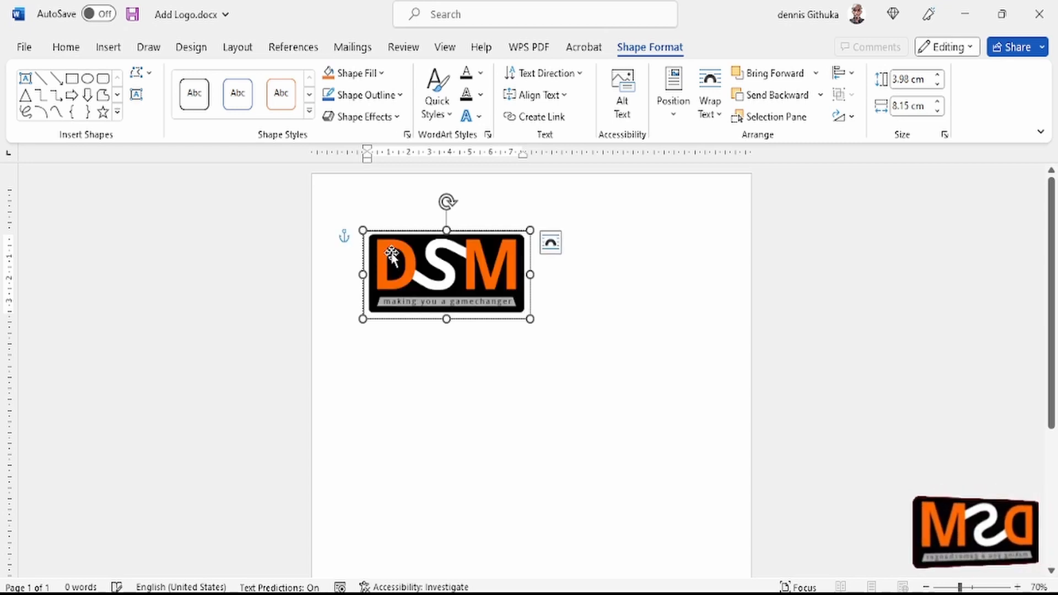
{"action": "right_click", "coordinate": [436, 275]}
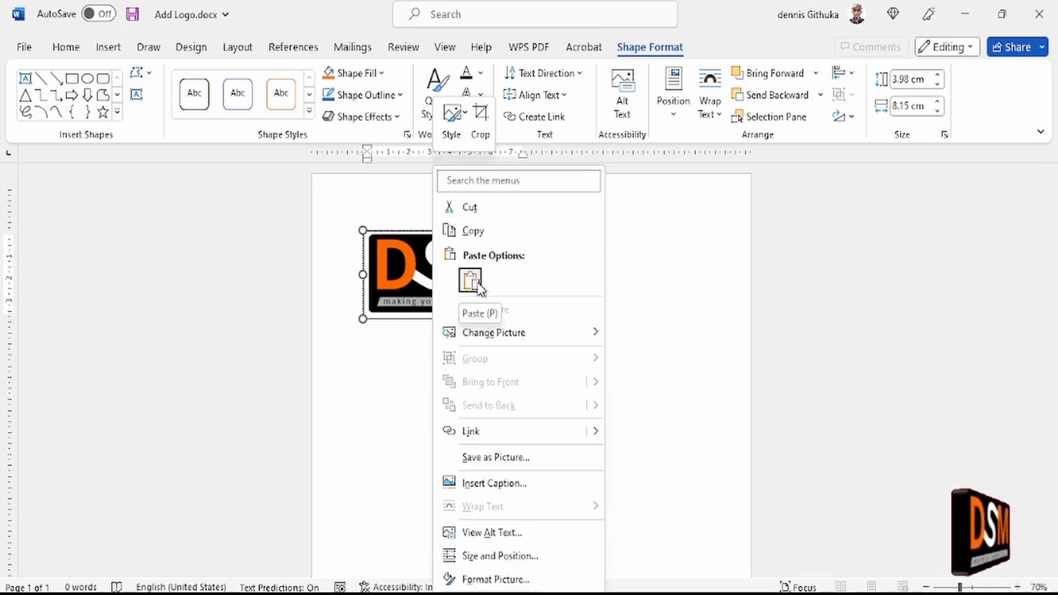
{"action": "left_click", "coordinate": [411, 345]}
{"action": "key", "text": "ctrl+v"}
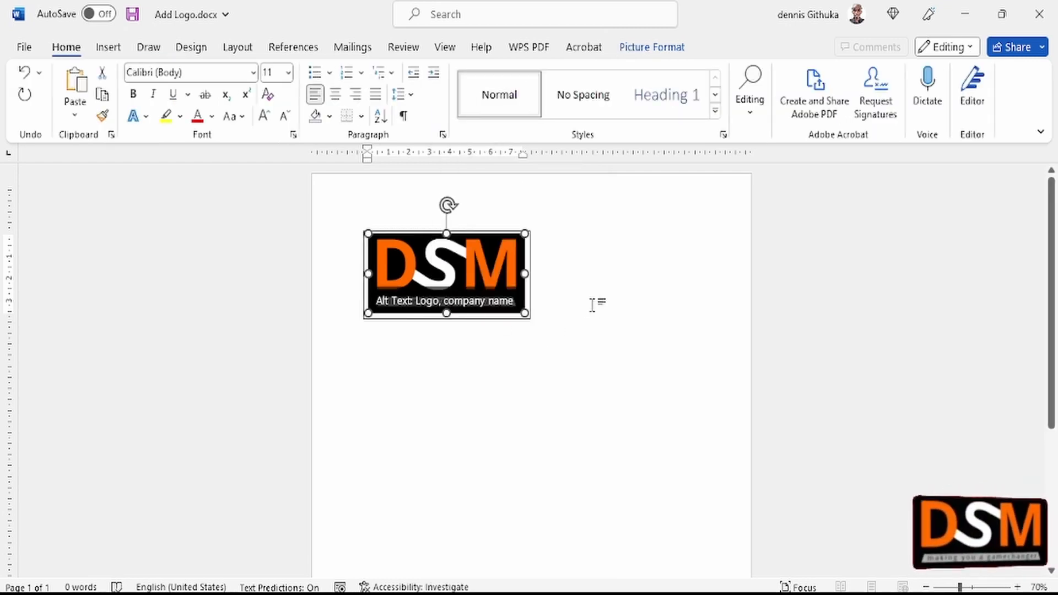
- Shrink the logo proportionally so it fills only the upper-left corner of the text box
{"action": "left_click_drag", "start_coordinate": [525, 313], "coordinate": [446, 261]}
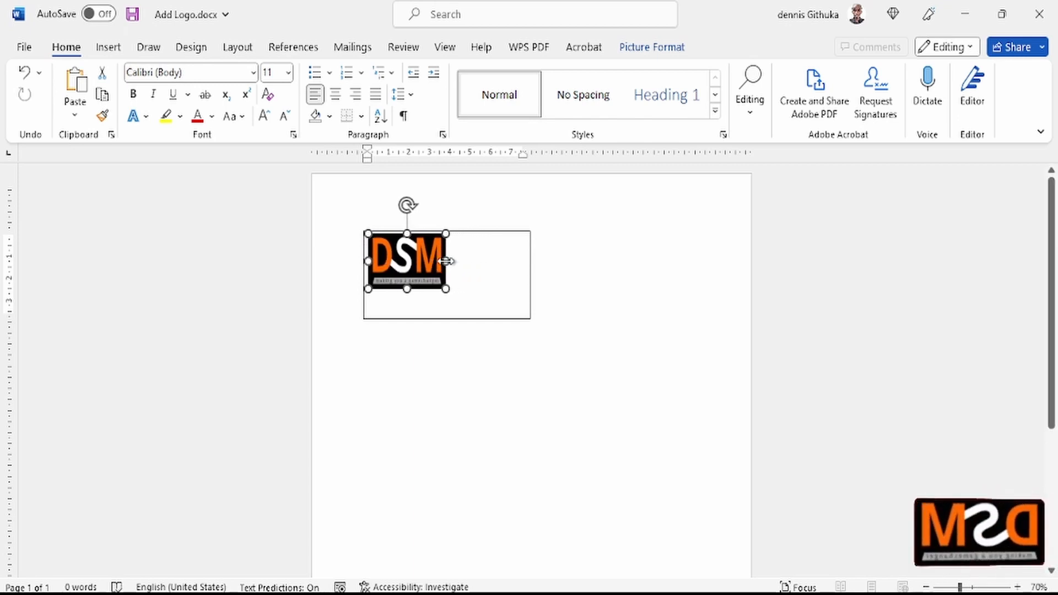
{"action": "key", "text": "ctrl+z"}
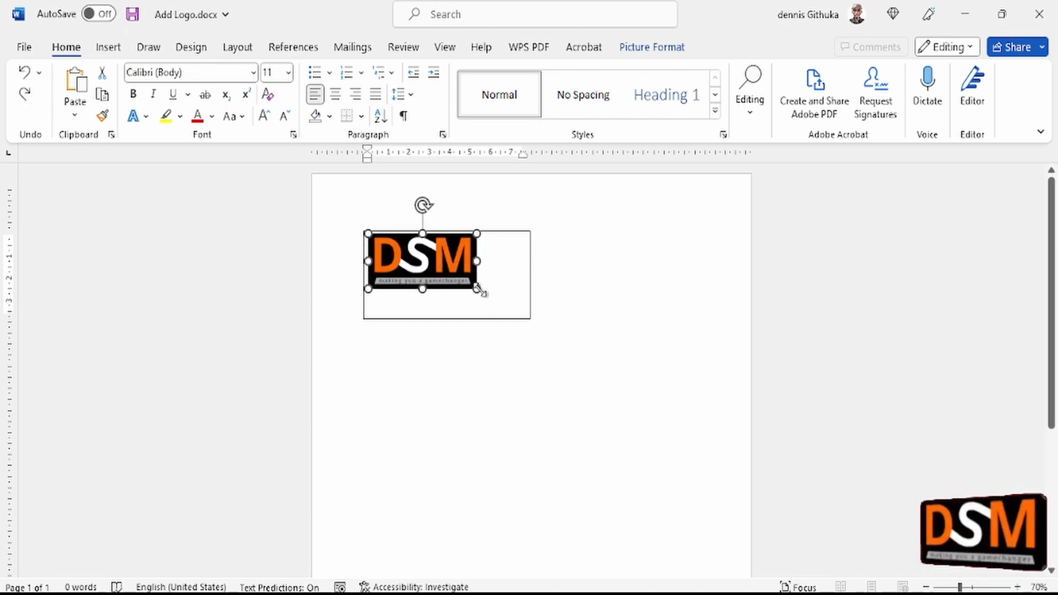
{"action": "left_click_drag", "start_coordinate": [475, 287], "coordinate": [417, 258]}
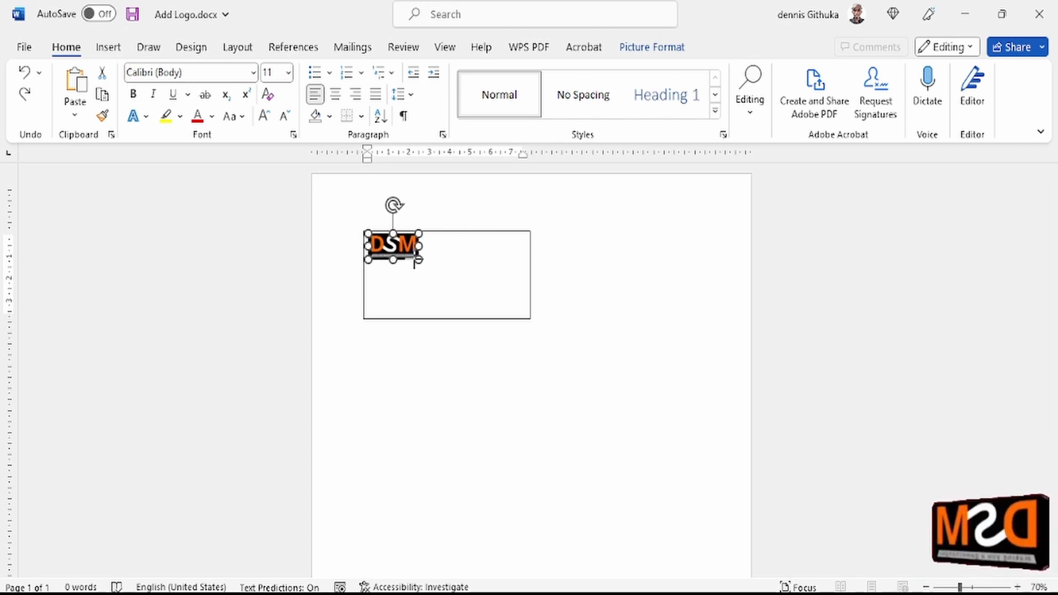
- Shrink the text box closely around the logo to about 1.48 cm high and 3.26 cm wide
{"action": "left_click", "coordinate": [523, 320]}
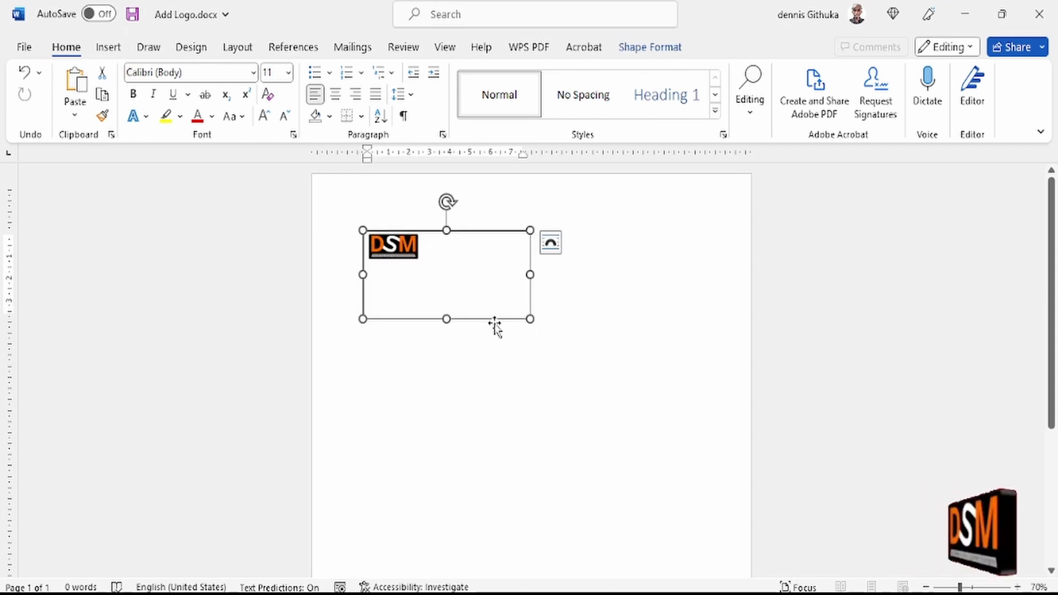
{"action": "left_click_drag", "start_coordinate": [446, 319], "coordinate": [448, 263]}
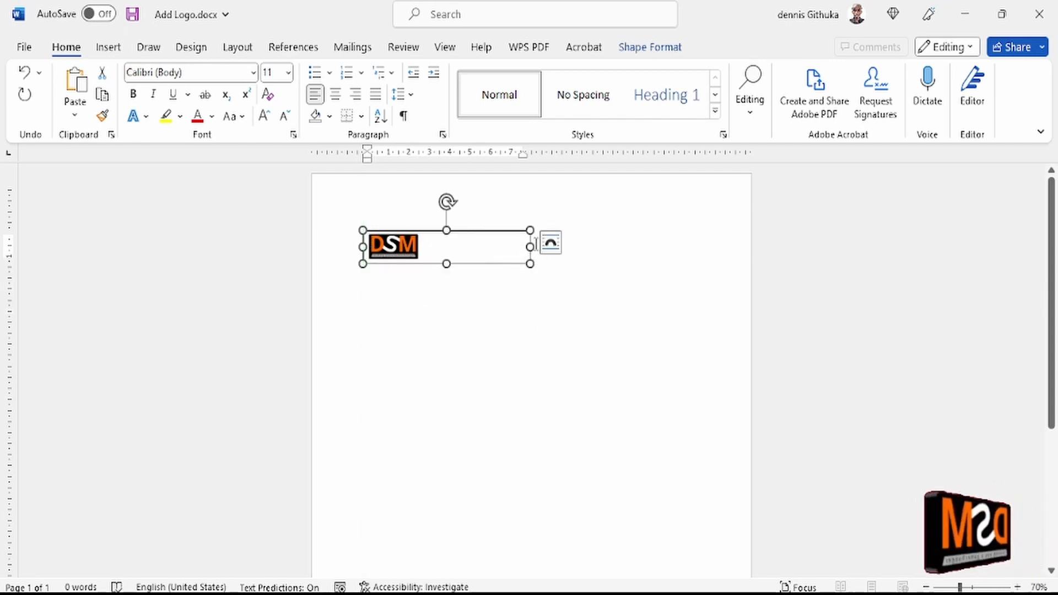
{"action": "left_click_drag", "start_coordinate": [531, 247], "coordinate": [430, 263]}
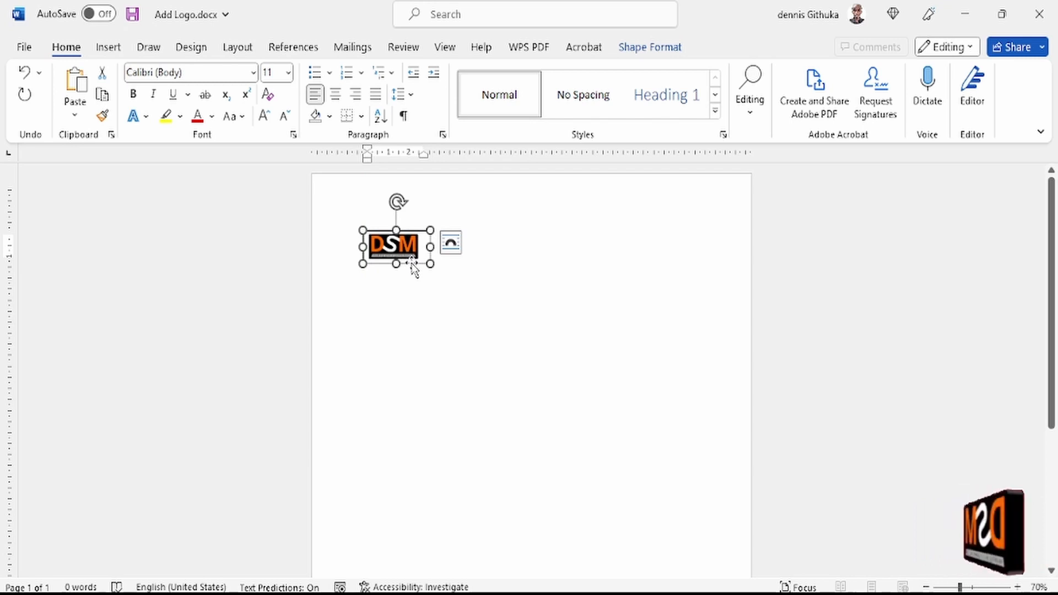
- Set the shape fill of the logo's text box to No Fill
{"action": "left_click", "coordinate": [666, 49]}
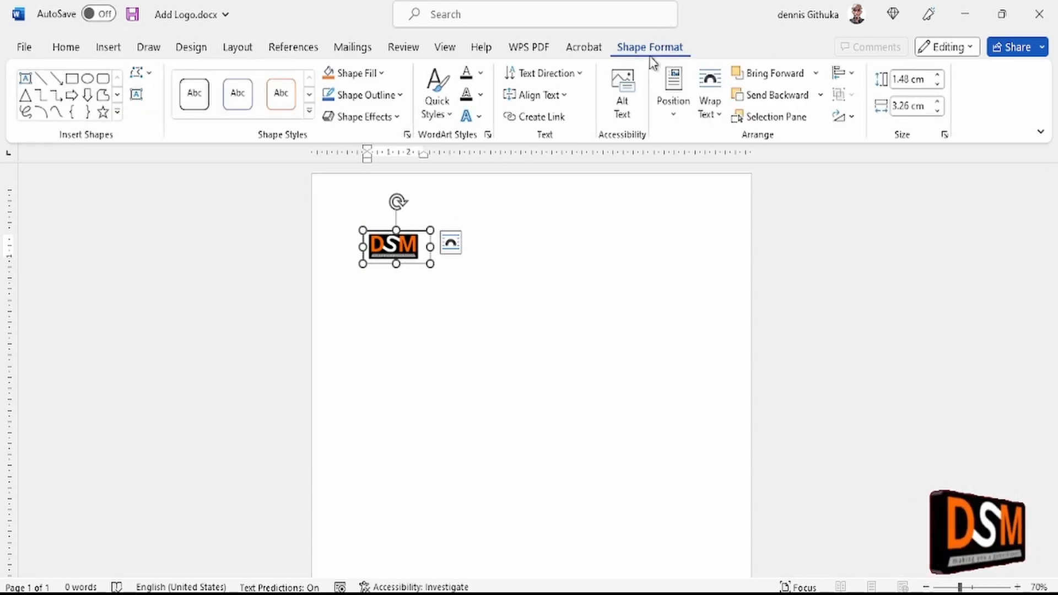
{"action": "left_click", "coordinate": [386, 75]}
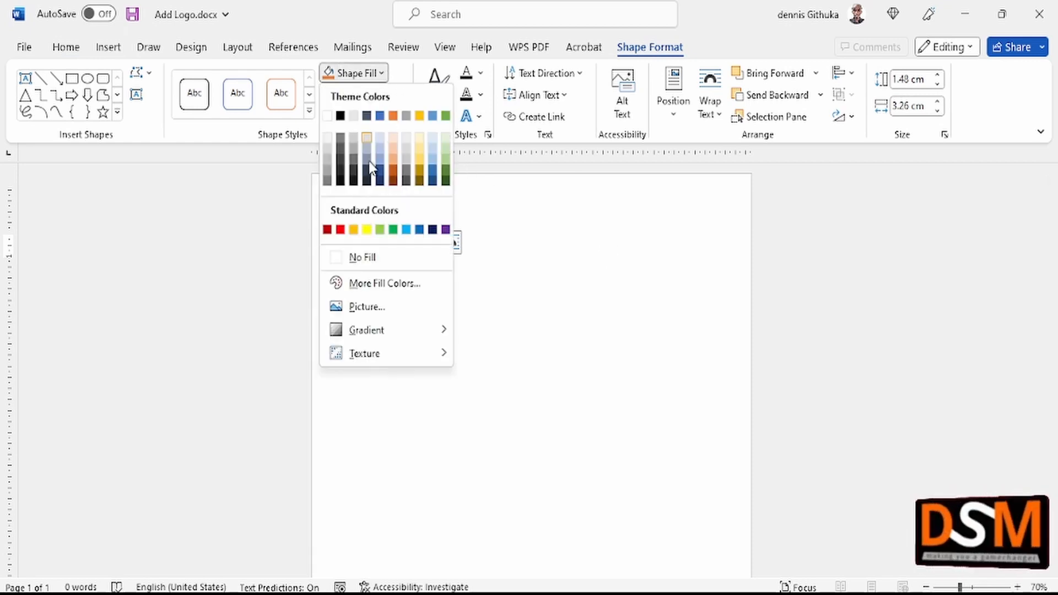
{"action": "left_click", "coordinate": [388, 263]}
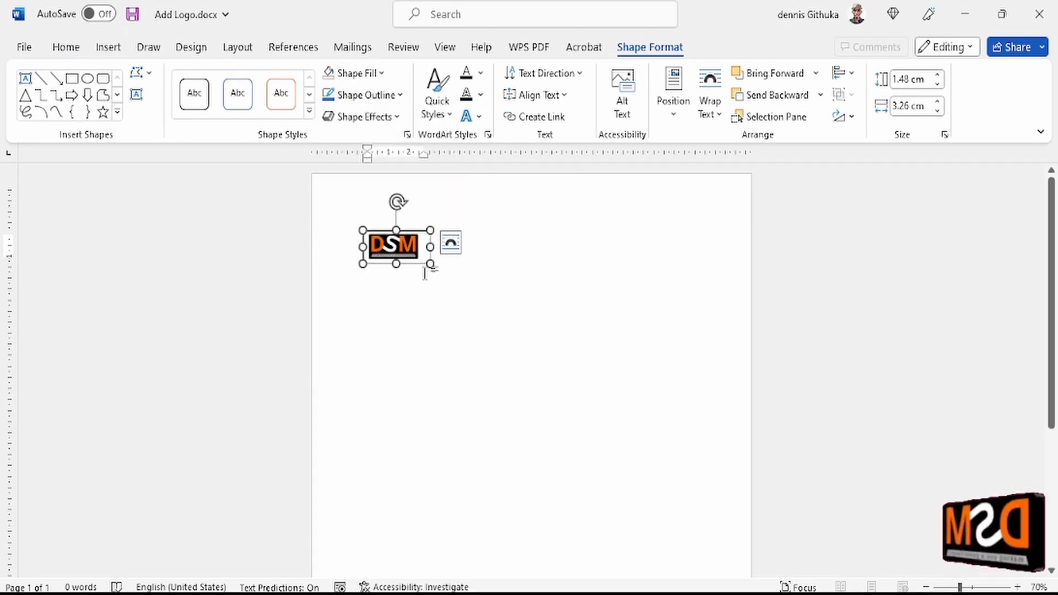
- Narrow the text box to about 3.18 cm and move it with the logo to the horizontal center of the page
{"action": "mouse_move", "coordinate": [430, 247]}
{"action": "left_mouse_down"}
{"action": "mouse_move", "coordinate": [418, 246]}
{"action": "mouse_move", "coordinate": [429, 247]}
{"action": "left_mouse_up"}
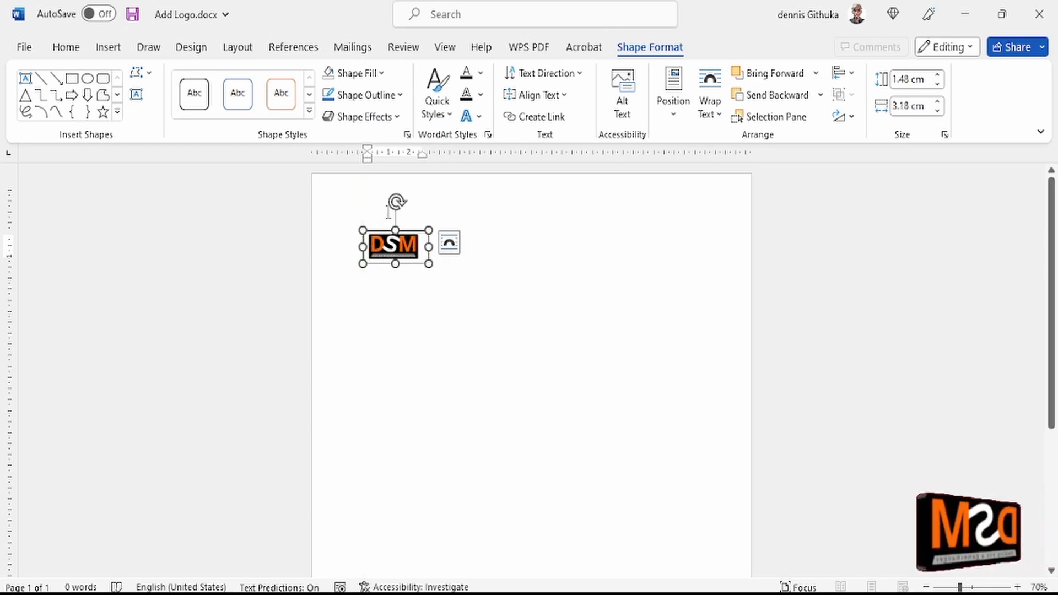
{"action": "mouse_move", "coordinate": [413, 264]}
{"action": "left_mouse_down"}
{"action": "mouse_move", "coordinate": [406, 255]}
{"action": "mouse_move", "coordinate": [463, 260]}
{"action": "mouse_move", "coordinate": [410, 254]}
{"action": "left_mouse_up"}
{"action": "left_click", "coordinate": [379, 76]}
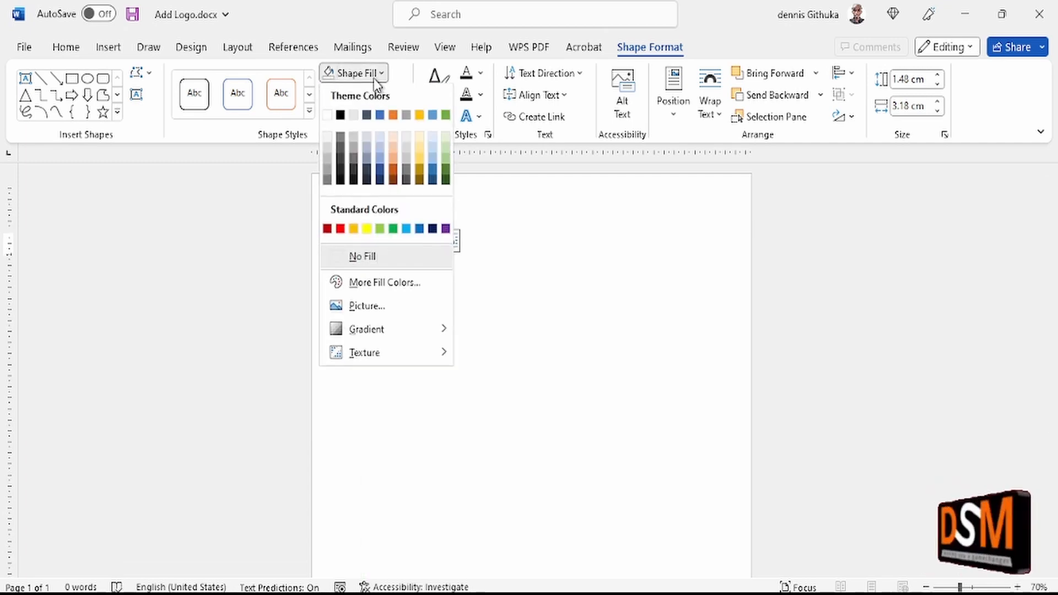
{"action": "left_click", "coordinate": [341, 117]}
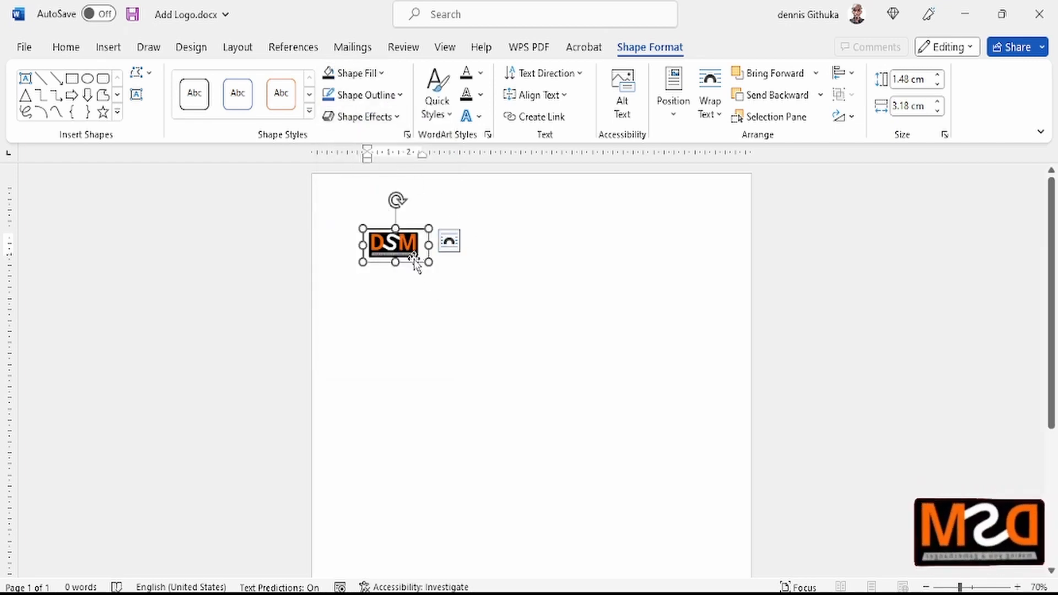
{"action": "left_click_drag", "start_coordinate": [415, 263], "coordinate": [565, 269]}
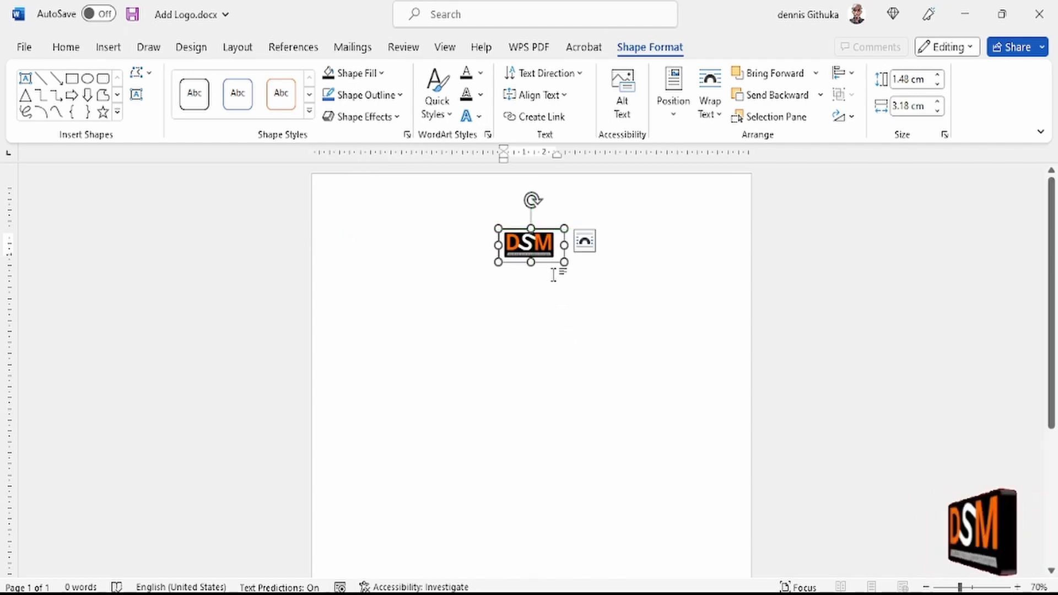
- Remove the outline from the logo's text box by setting the shape outline to No Outline
{"action": "left_click", "coordinate": [563, 392]}
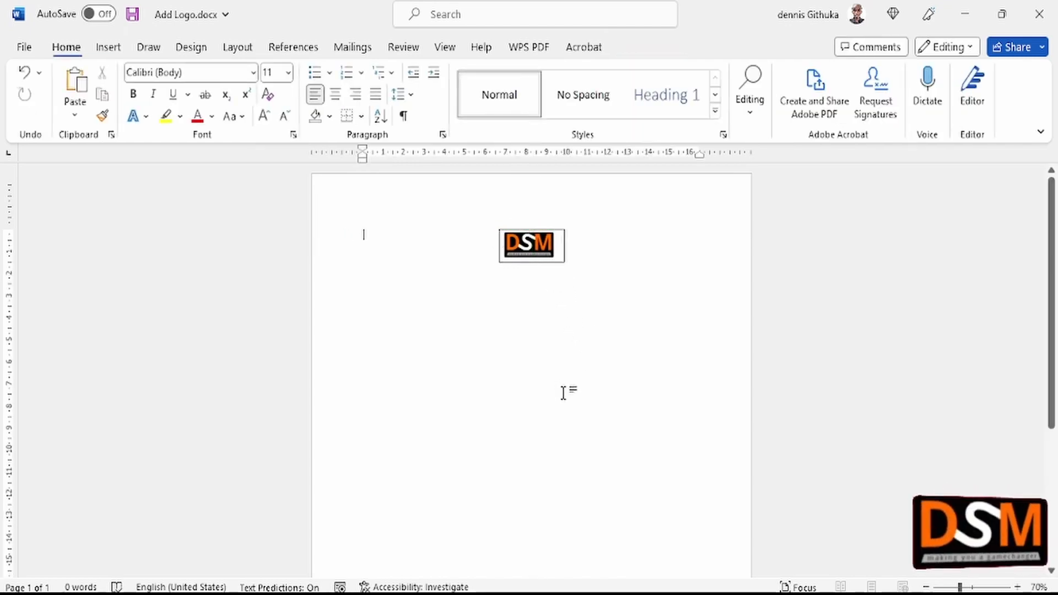
{"action": "left_click", "coordinate": [563, 255]}
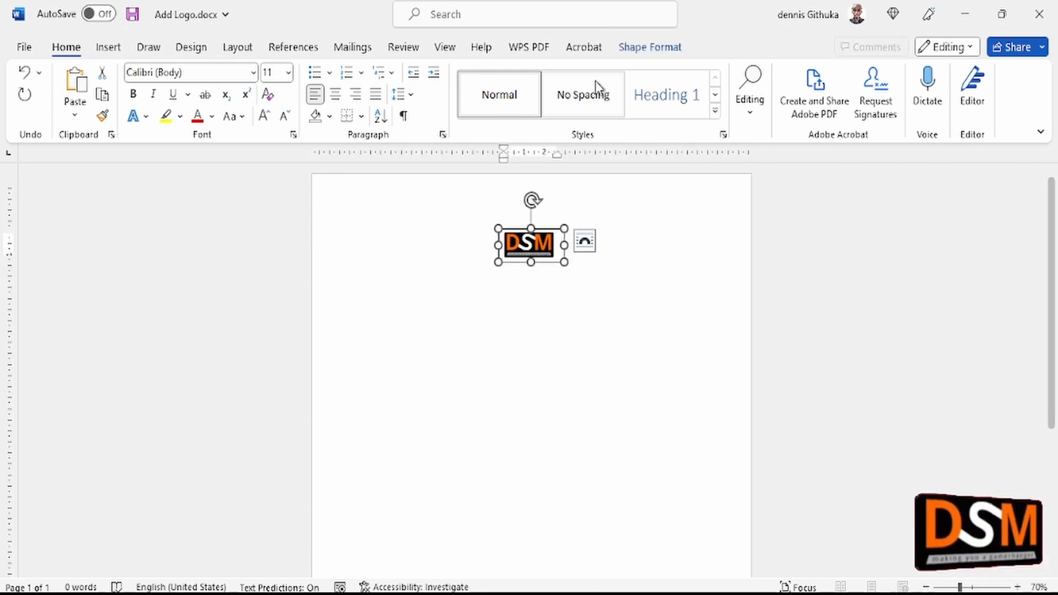
{"action": "left_click", "coordinate": [656, 49]}
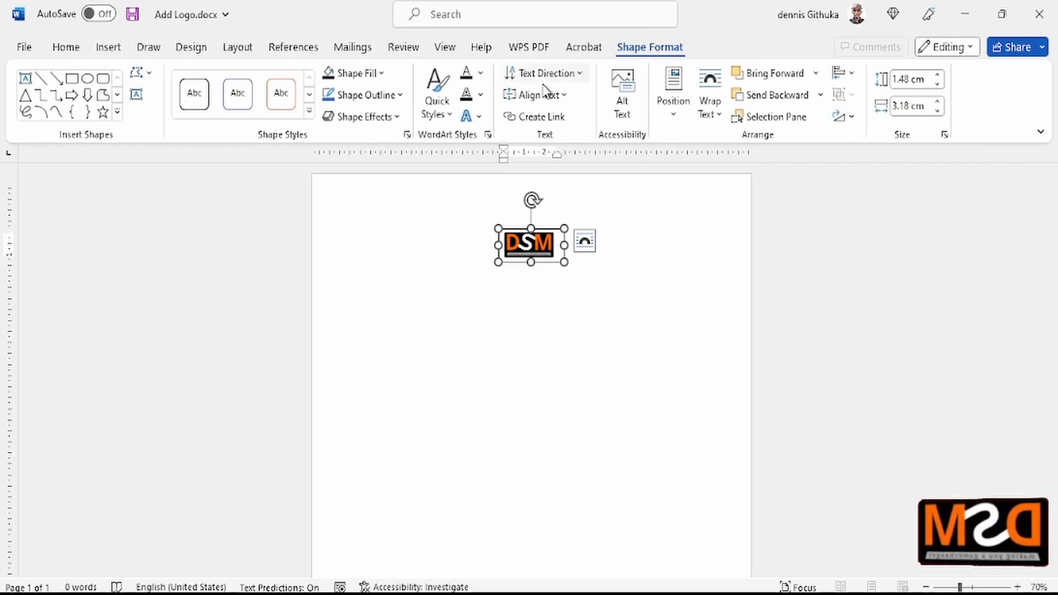
{"action": "left_click", "coordinate": [389, 98]}
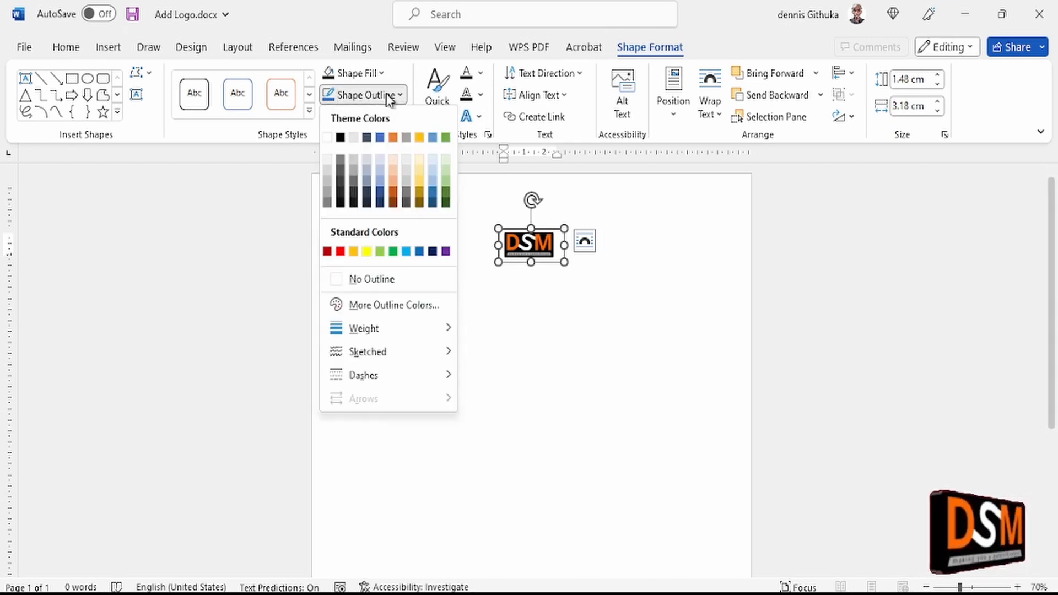
{"action": "left_click", "coordinate": [530, 331]}
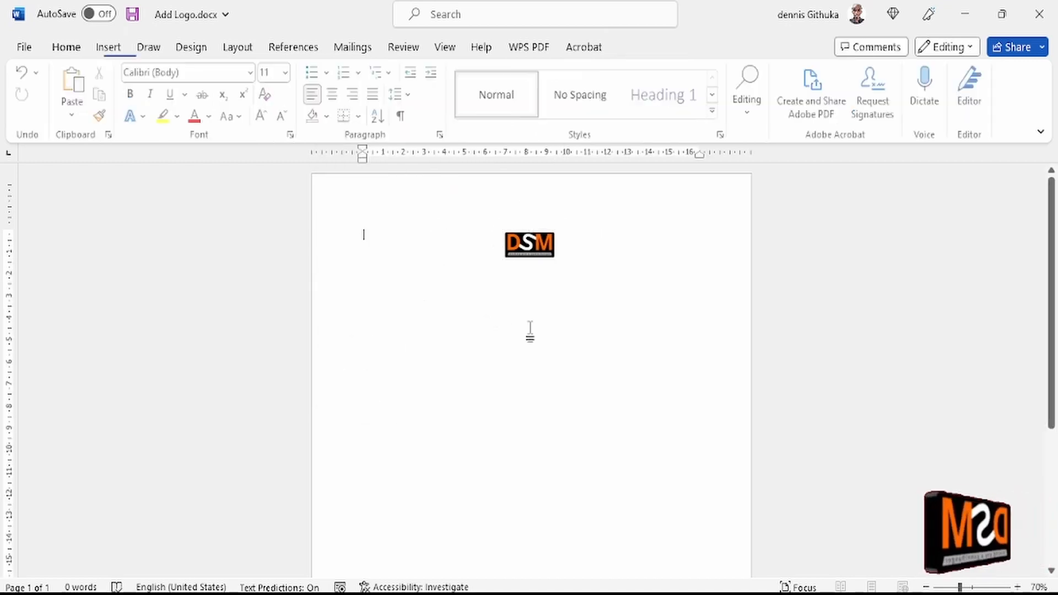
- Move the logo's text box from the page's horizontal center down and left, near the left margin
{"action": "left_click", "coordinate": [546, 248]}
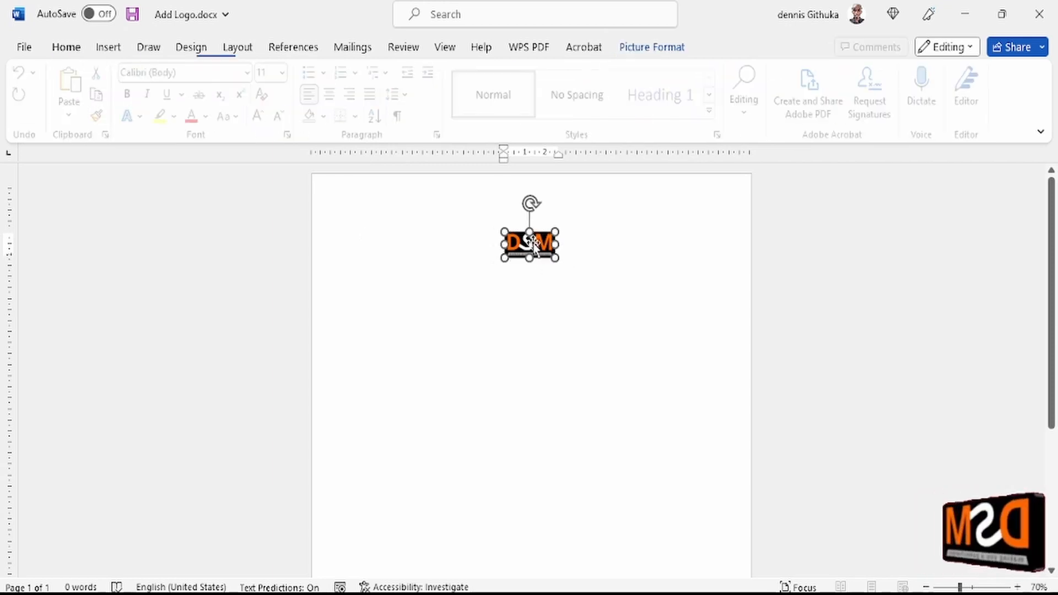
{"action": "left_click", "coordinate": [561, 254]}
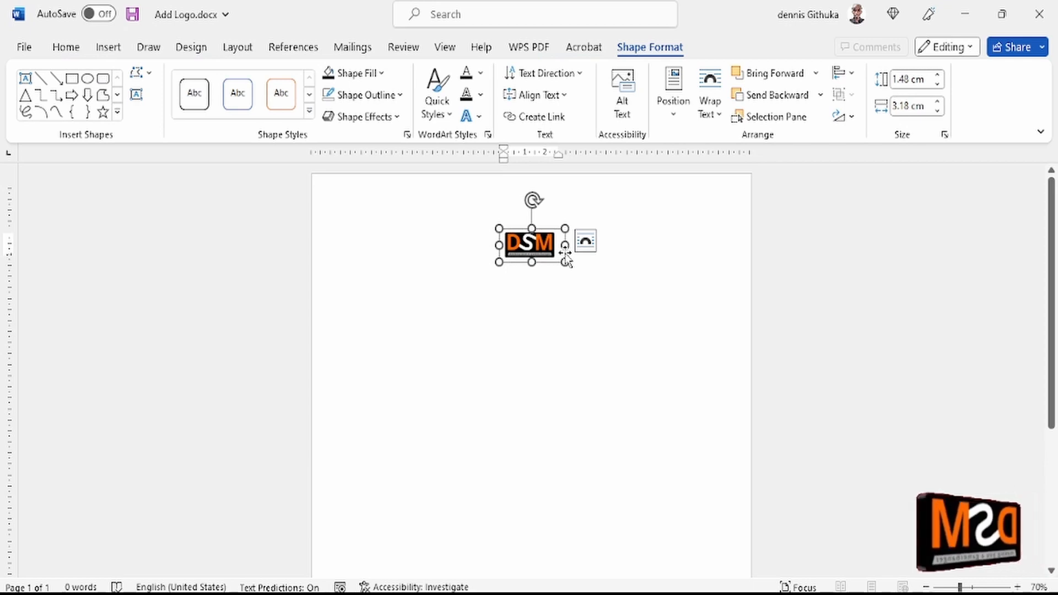
{"action": "left_click_drag", "start_coordinate": [566, 259], "coordinate": [478, 292]}
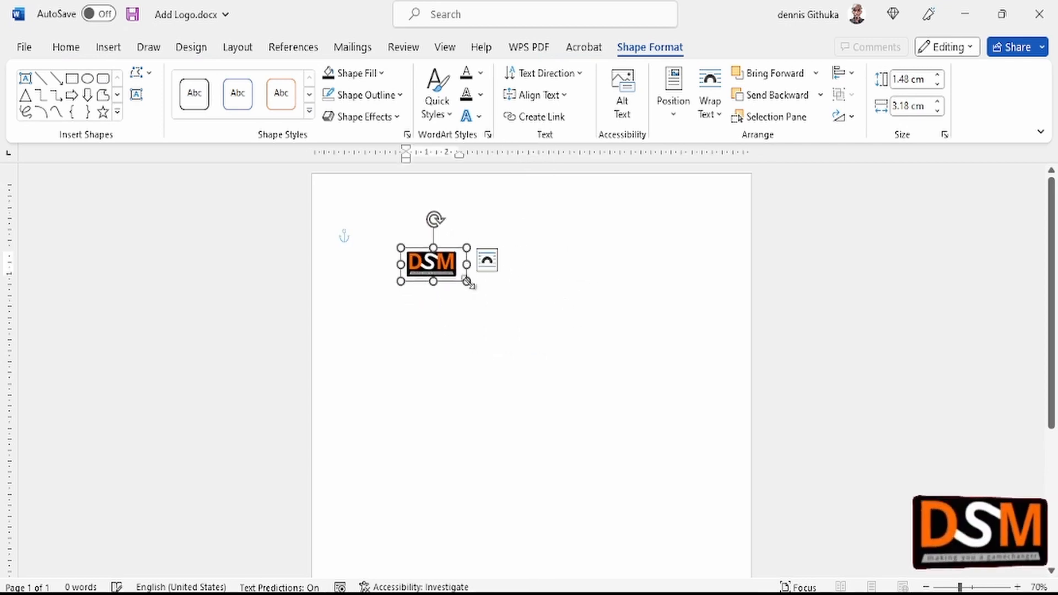
{"action": "scroll", "coordinate": [468, 355], "scroll_direction": "down", "scroll_amount": 3}
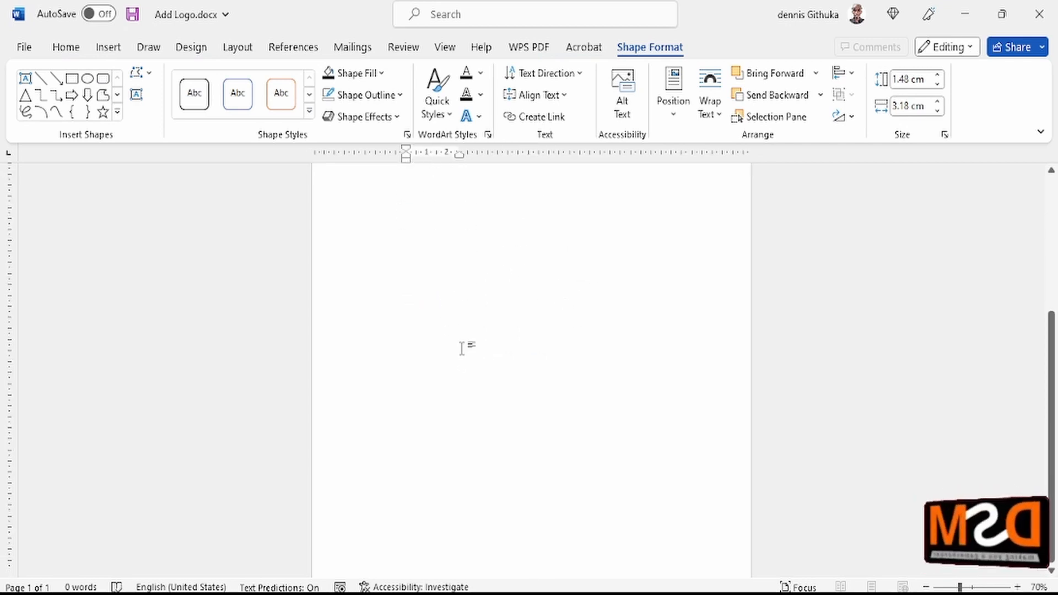
{"action": "scroll", "coordinate": [463, 349], "scroll_direction": "up", "scroll_amount": 3}
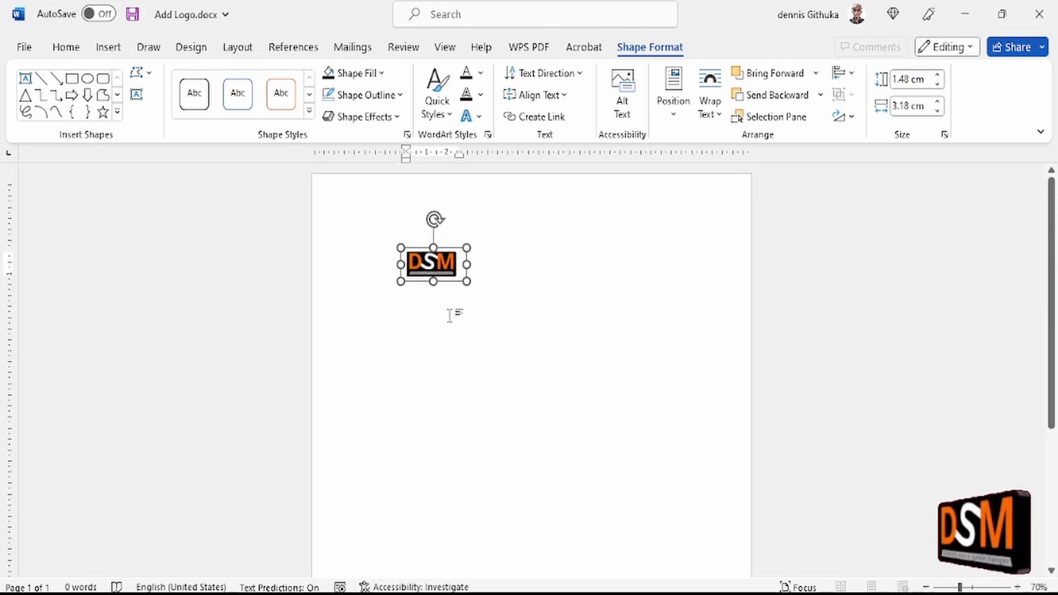
{"action": "mouse_move", "coordinate": [449, 283]}
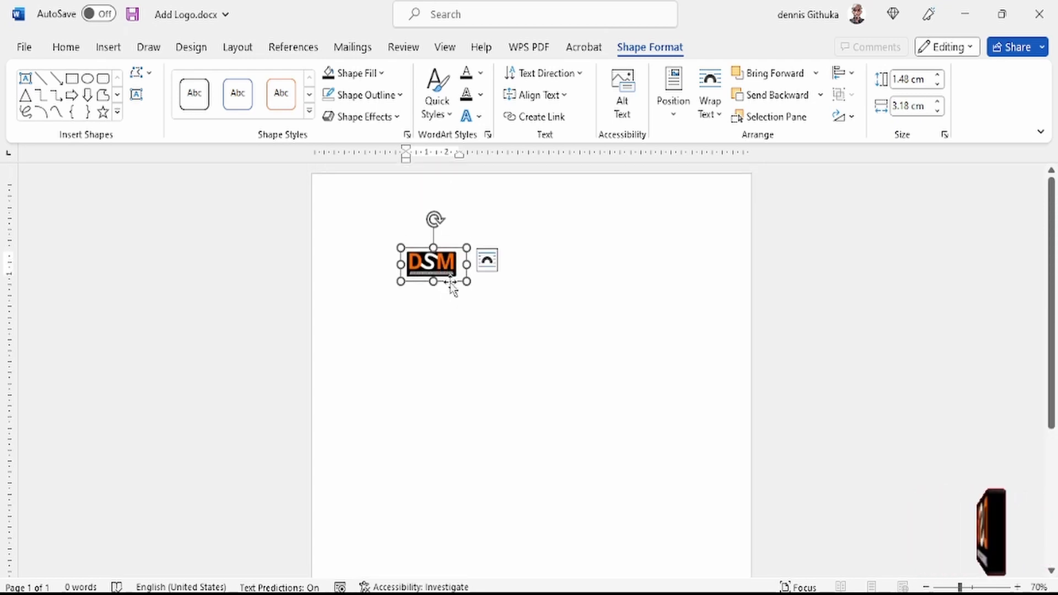
- Cut the logo's text box from the document body and paste it into the page header
{"action": "double_click", "coordinate": [492, 215]}
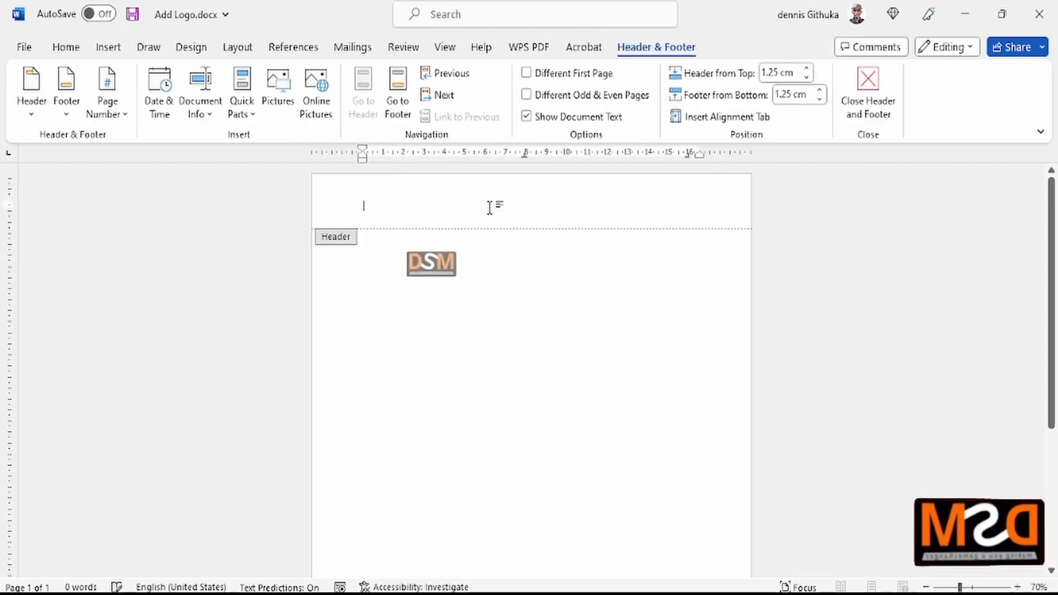
{"action": "double_click", "coordinate": [467, 311]}
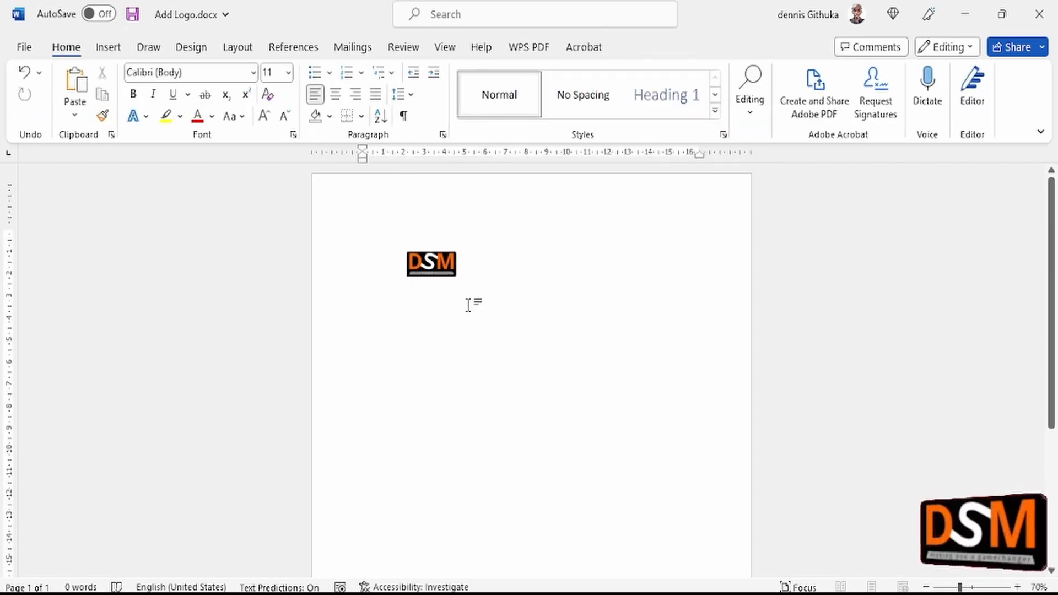
{"action": "left_click", "coordinate": [461, 267]}
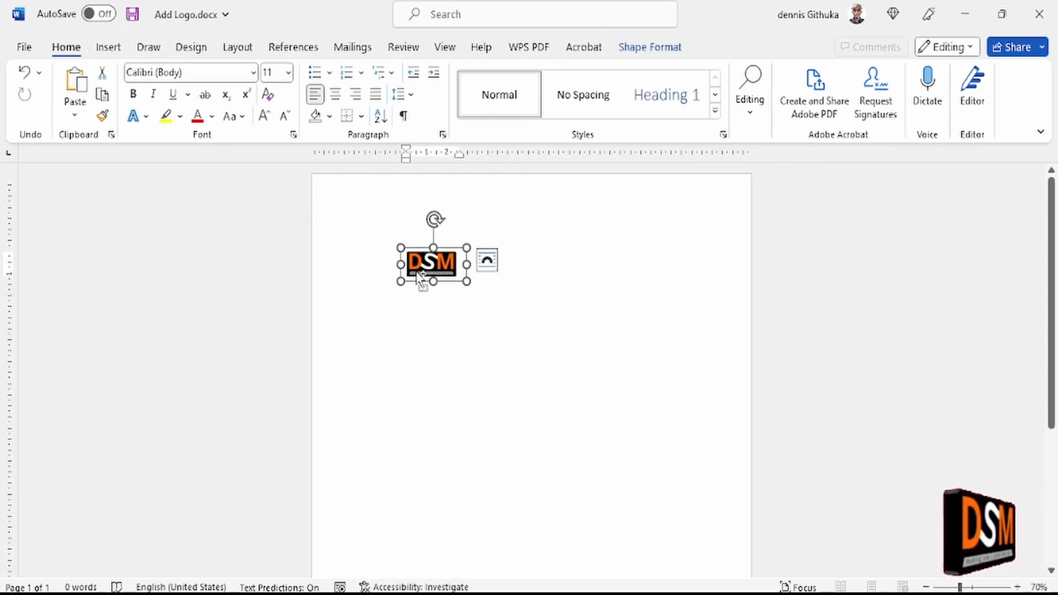
{"action": "key", "text": "Delete"}
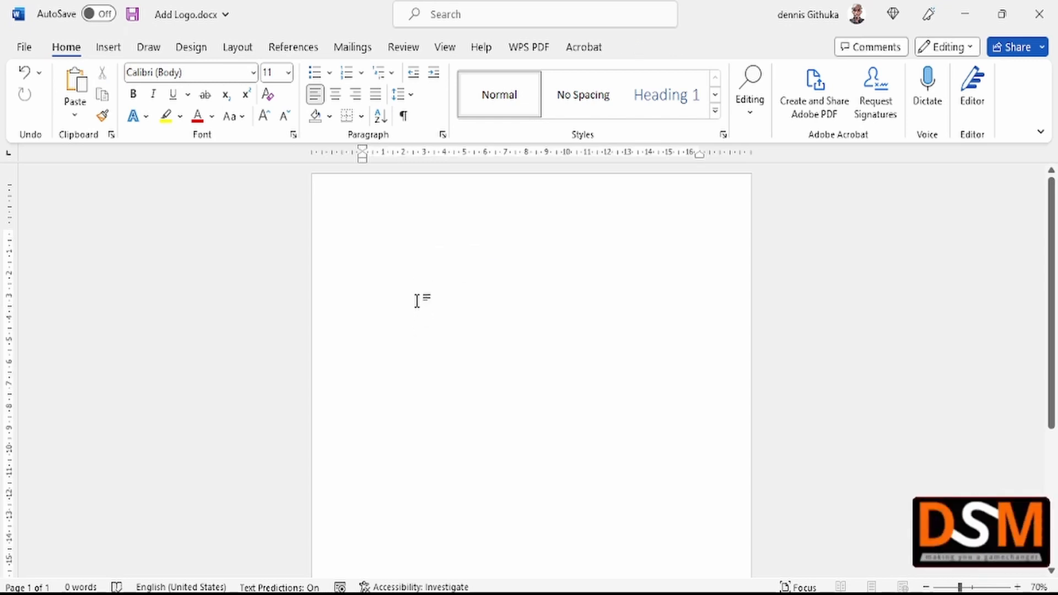
{"action": "right_click", "coordinate": [418, 279]}
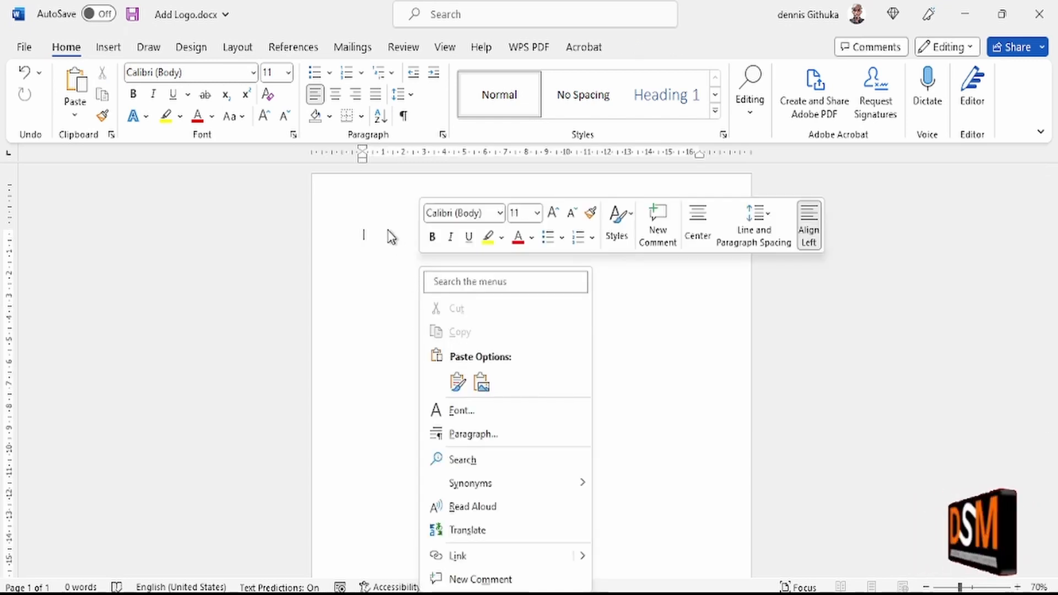
{"action": "left_click", "coordinate": [392, 205]}
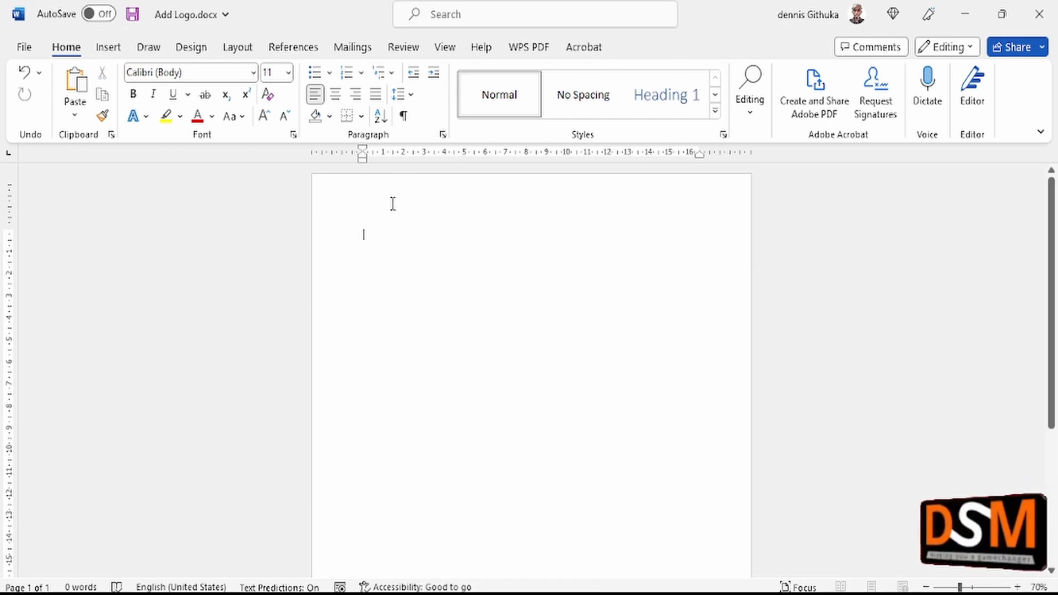
{"action": "double_click", "coordinate": [443, 202]}
{"action": "key", "text": "ctrl+v"}
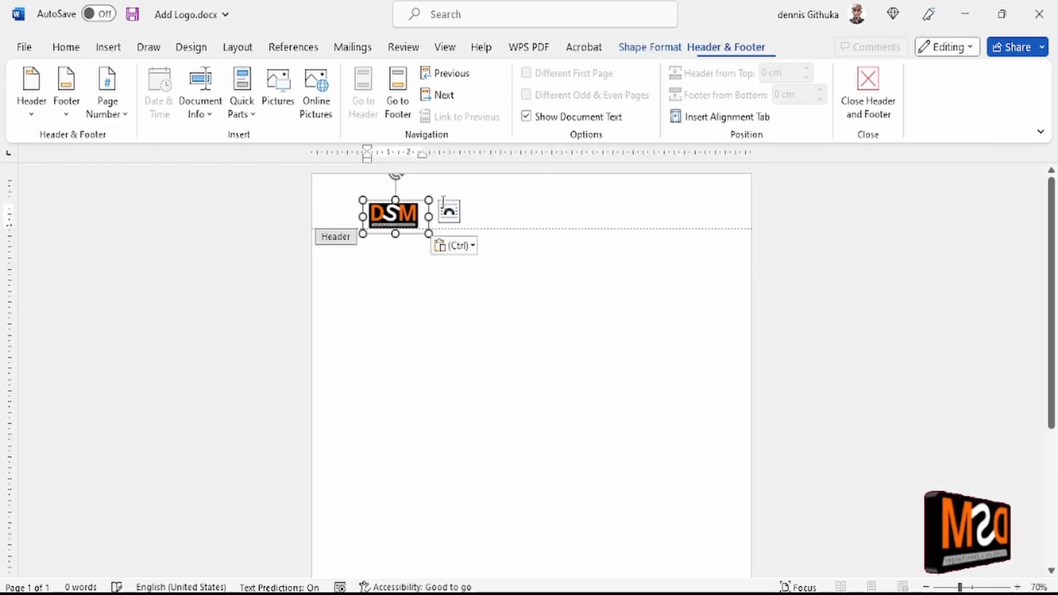
- Move the logo's text box to the horizontal center of the header, fully above the header boundary
{"action": "left_click_drag", "start_coordinate": [440, 223], "coordinate": [541, 179]}
{"action": "scroll", "coordinate": [589, 250], "scroll_direction": "up", "scroll_amount": 7}
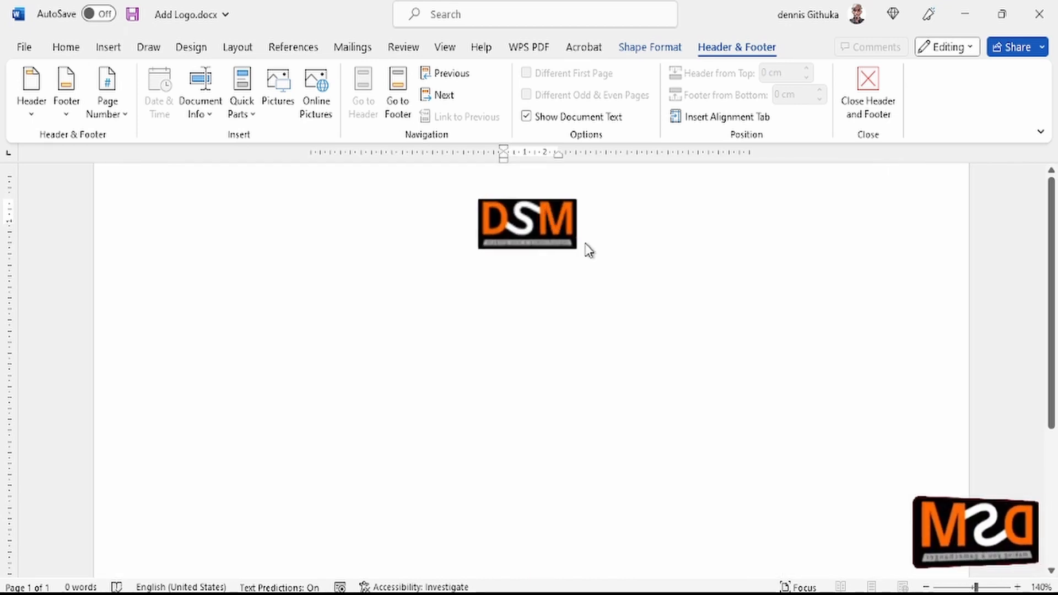
{"action": "left_click", "coordinate": [591, 242]}
{"action": "left_click_drag", "start_coordinate": [596, 238], "coordinate": [598, 217]}
{"action": "scroll", "coordinate": [604, 298], "scroll_direction": "down", "scroll_amount": 6}
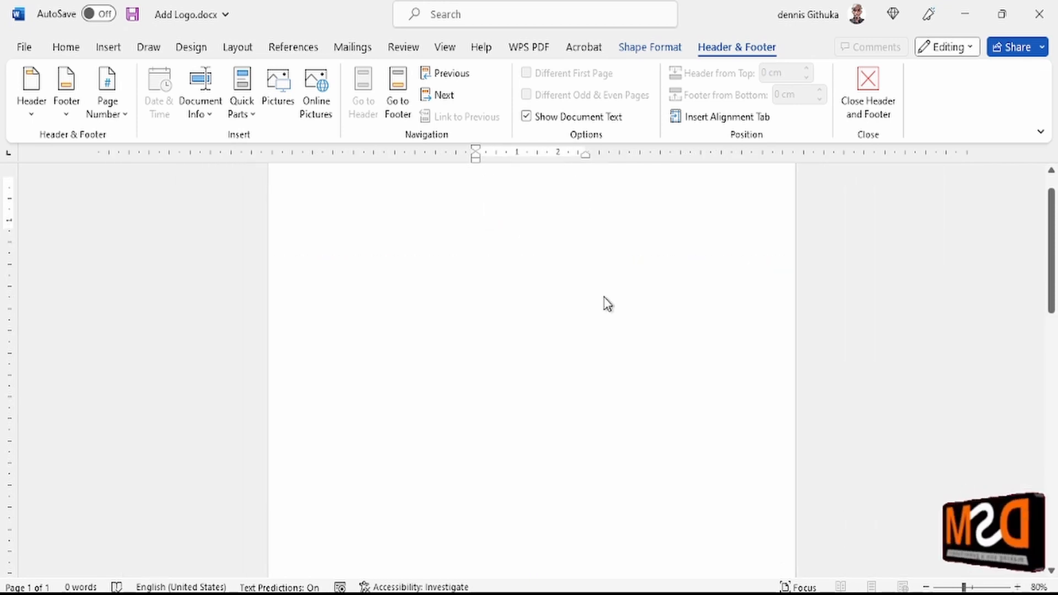
{"action": "scroll", "coordinate": [608, 304], "scroll_direction": "down", "scroll_amount": 1}
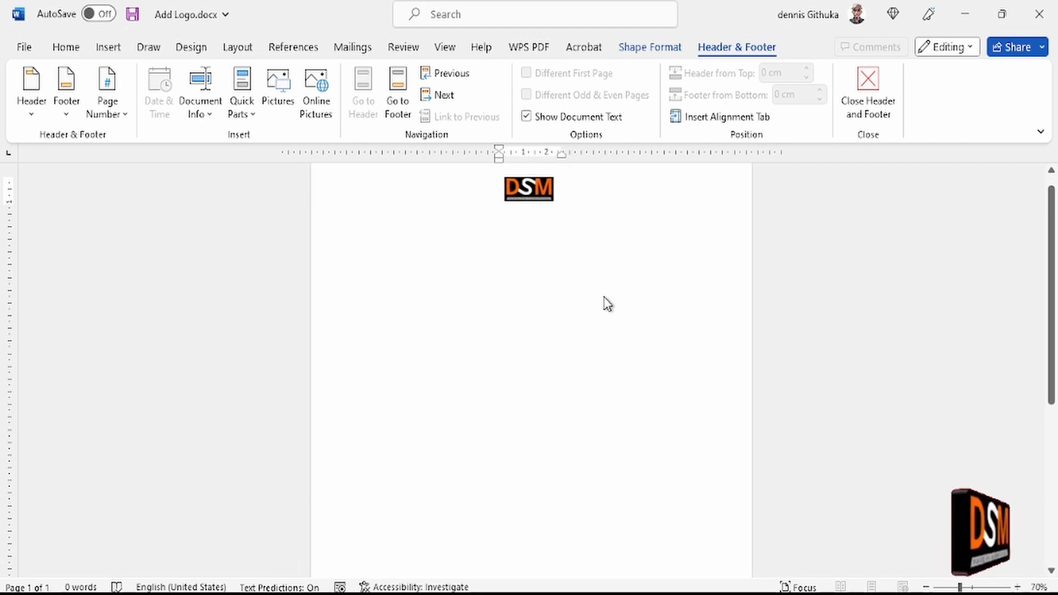
{"action": "scroll", "coordinate": [575, 361], "scroll_direction": "down", "scroll_amount": 2}
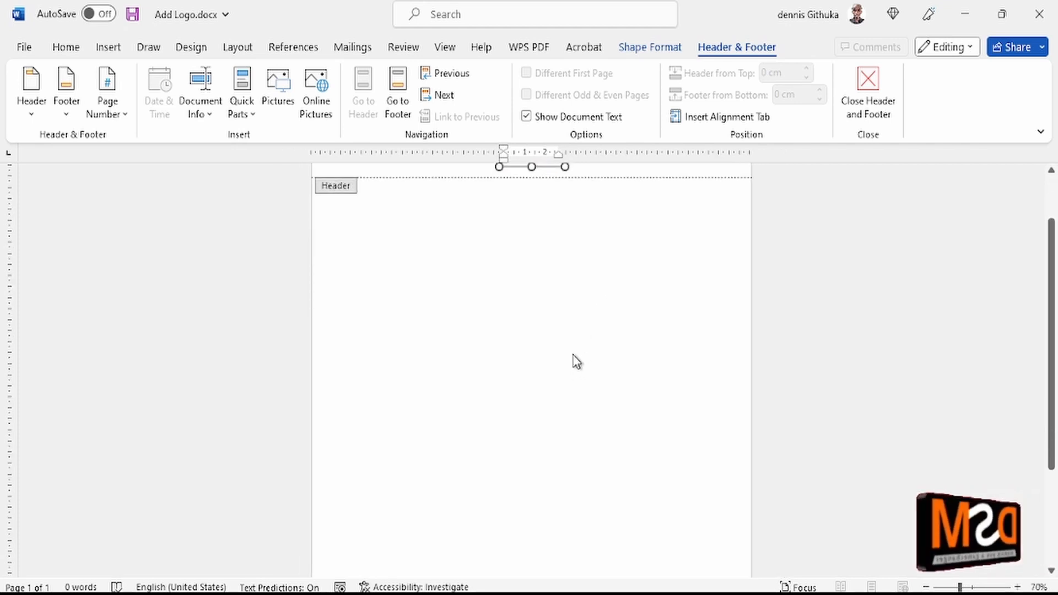
{"action": "scroll", "coordinate": [617, 342], "scroll_direction": "up", "scroll_amount": 2}
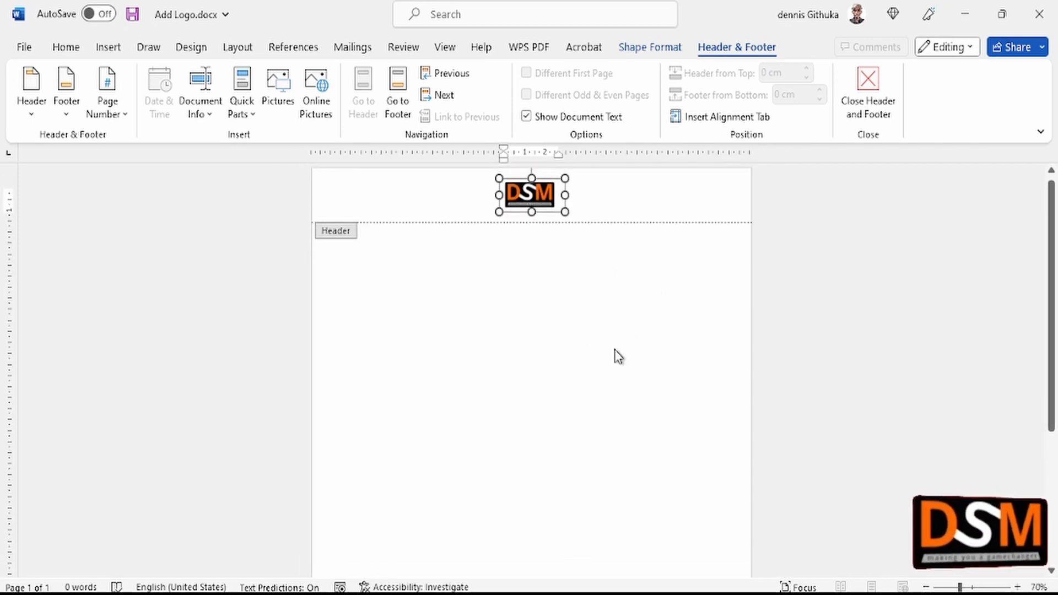
- Close the header and return to the document body to check the logo on the page
{"action": "left_click", "coordinate": [853, 90]}
{"action": "scroll", "coordinate": [560, 378], "scroll_direction": "down", "scroll_amount": 2}
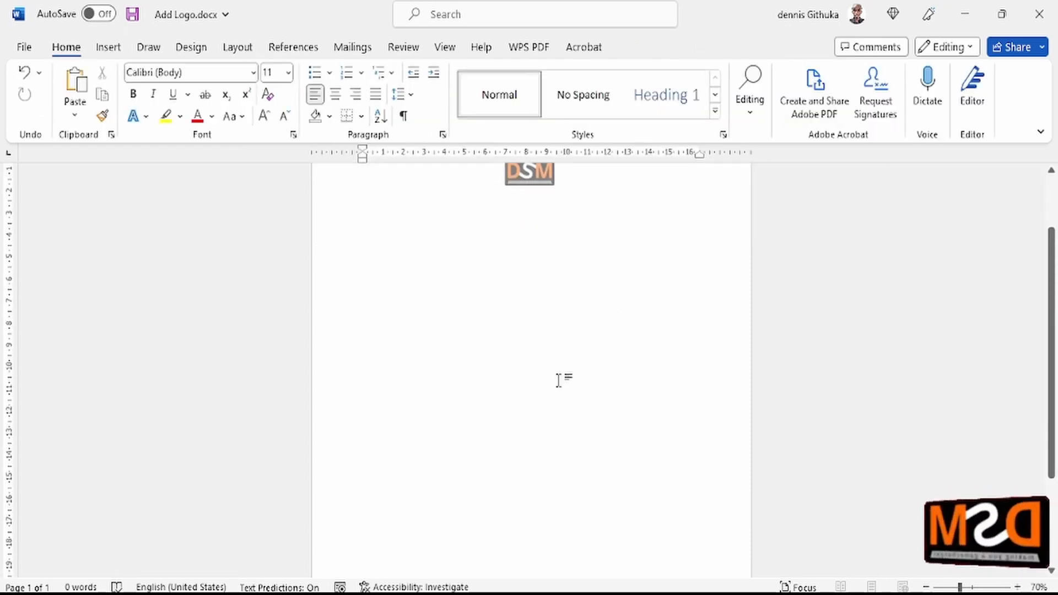
{"action": "scroll", "coordinate": [559, 378], "scroll_direction": "up", "scroll_amount": 2}
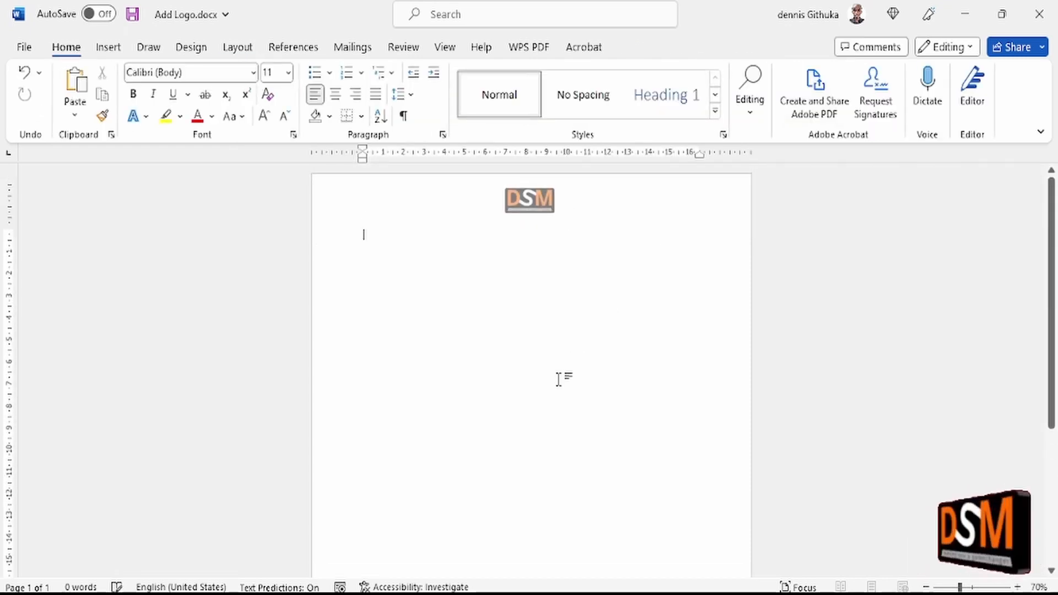
- Add blank paragraphs to the document body until it extends onto a second page
{"action": "key", "text": "Return"}
{"action": "key", "text": "Return"}
{"action": "key", "text": "Return"}
{"action": "key", "text": "Return"}
{"action": "key", "text": "Return"}
{"action": "key", "text": "Return"}
{"action": "key", "text": "Return"}
{"action": "key", "text": "Return"}
{"action": "key", "text": "Return"}
{"action": "key", "text": "Return"}
{"action": "key", "text": "Return"}
{"action": "key", "text": "Return"}
{"action": "key", "text": "Return"}
{"action": "key", "text": "Return"}
{"action": "key", "text": "Return"}
{"action": "key", "text": "Return"}
{"action": "key", "text": "Return"}
{"action": "key", "text": "Return"}
{"action": "key", "text": "Return"}
{"action": "key", "text": "Return"}
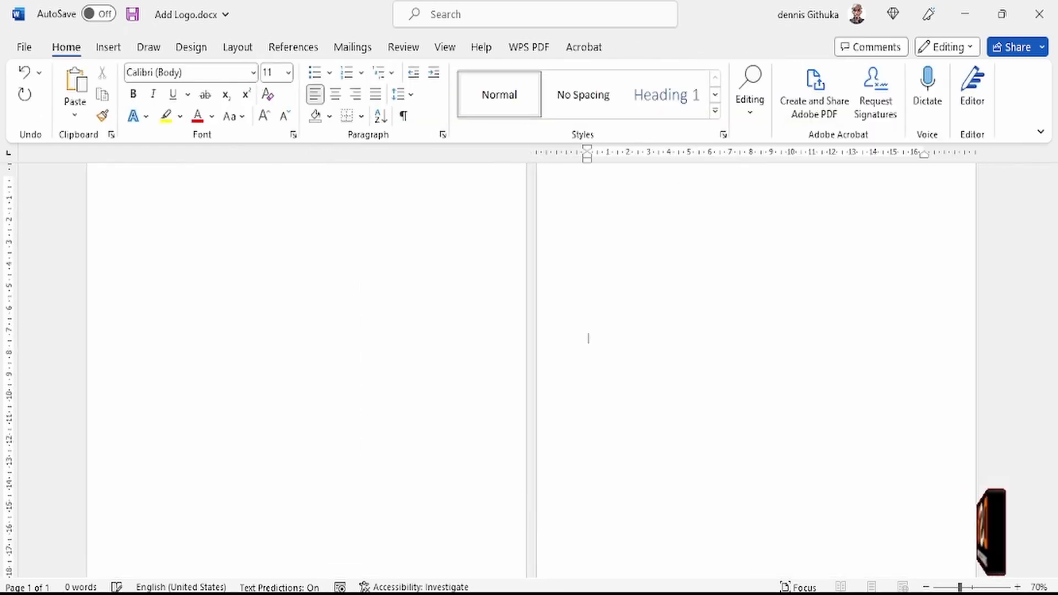